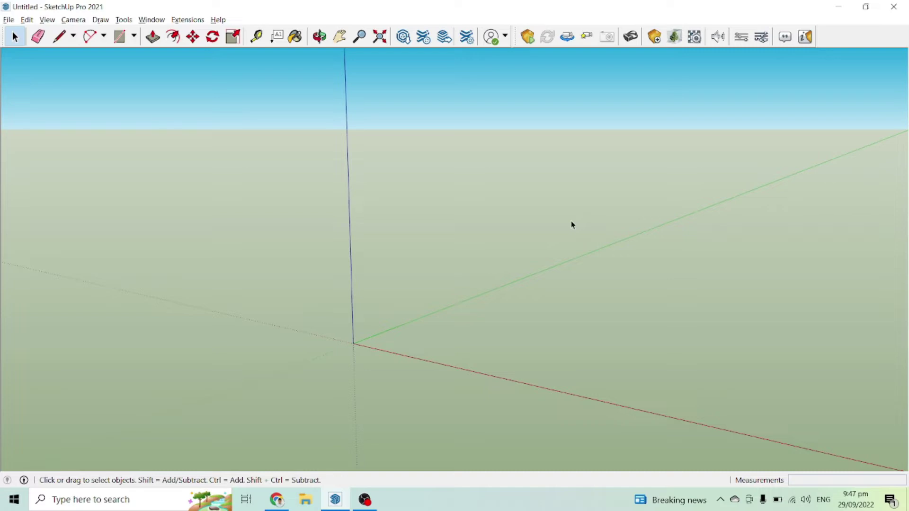
# Draw a 2 m line from the origin along the red axis, followed by a 1.5 m line parallel to the green axis
pyautogui.moveTo(331, 343); pyautogui.dragTo(416, 336, button='middle')
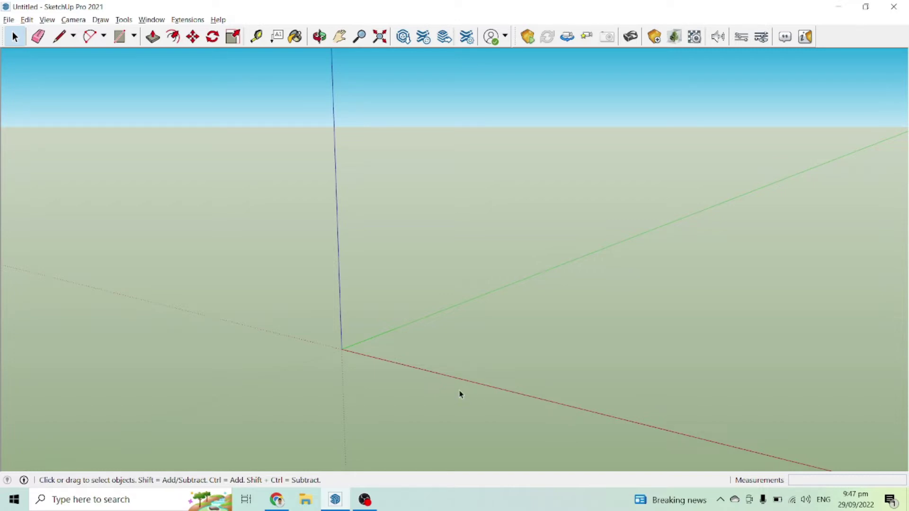
pyautogui.press('l')
pyautogui.click(341, 349)
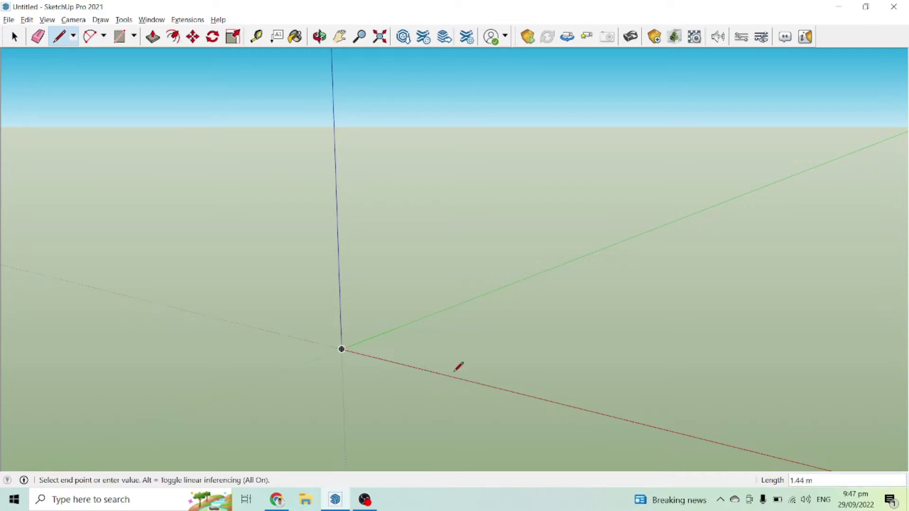
pyautogui.write('2')
pyautogui.press('Return')
pyautogui.moveTo(559, 304); pyautogui.dragTo(511, 371, button='middle')
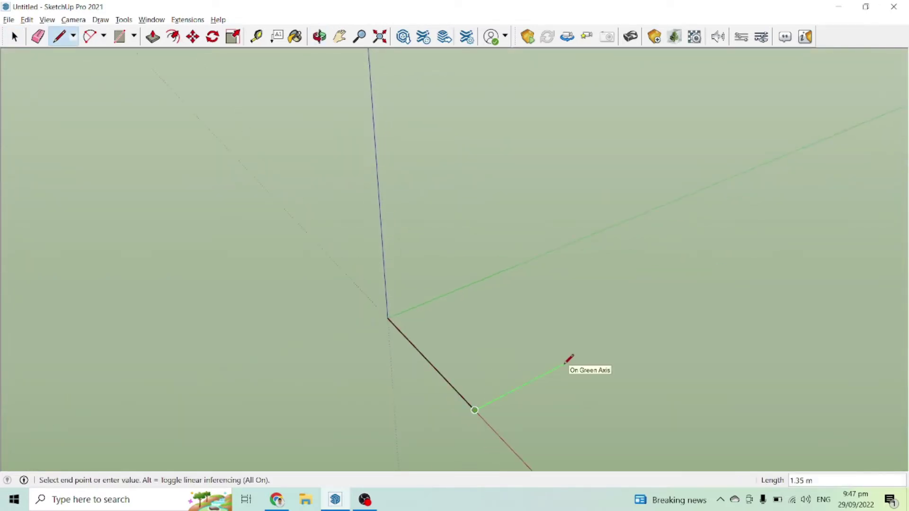
pyautogui.write('1.5')
pyautogui.press('Return')
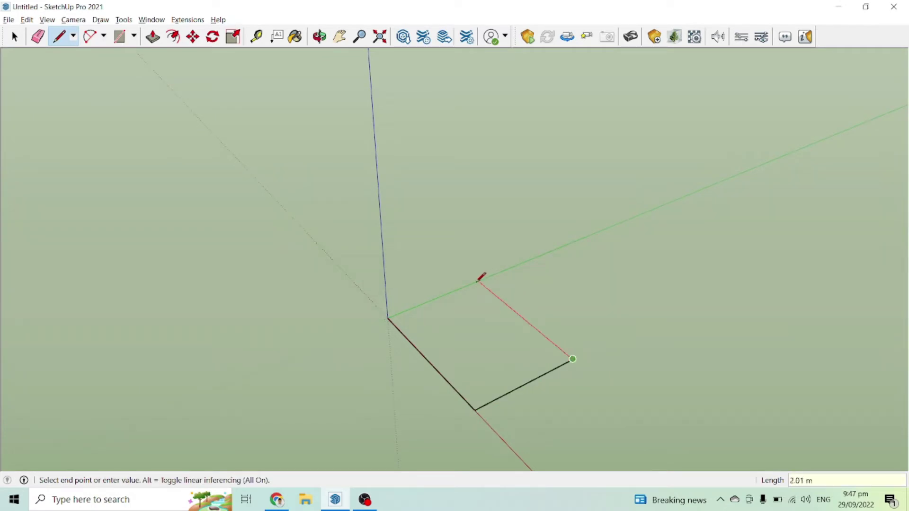
pyautogui.write('21')
pyautogui.press('Return')
pyautogui.hotkey('ctrl', 'z')
# Draw the opposite 2 m edge parallel to the red axis and close the rectangle back at the origin
pyautogui.click(572, 359)
pyautogui.write('2')
pyautogui.press('Return')
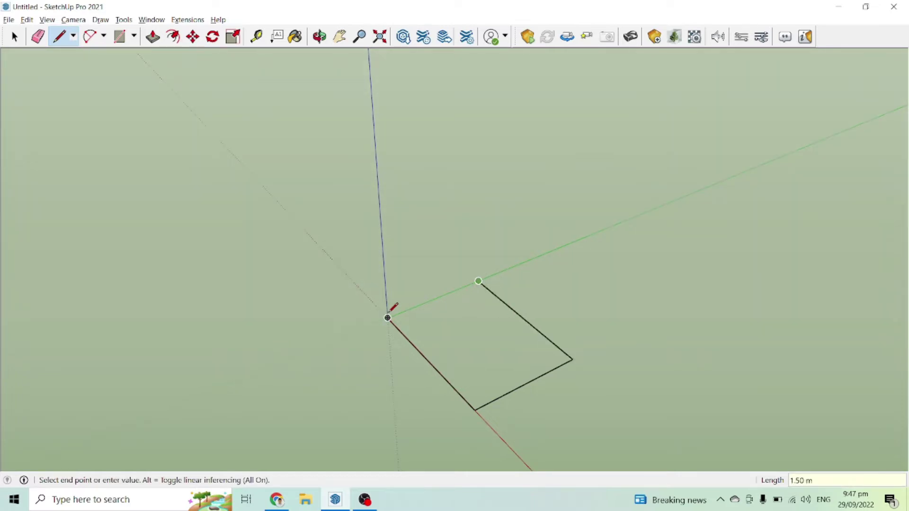
pyautogui.click(387, 318)
pyautogui.scroll(2, 537, 374)
pyautogui.press('space')
pyautogui.scroll(3, 494, 336)
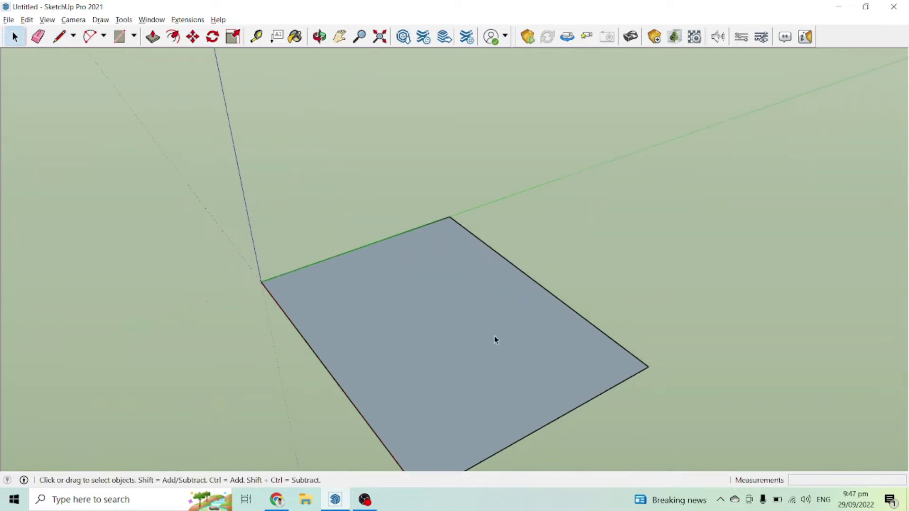
# Push/Pull the rectangular face up 0.2 m to make a slab
pyautogui.moveTo(369, 326); pyautogui.dragTo(390, 289, button='middle')
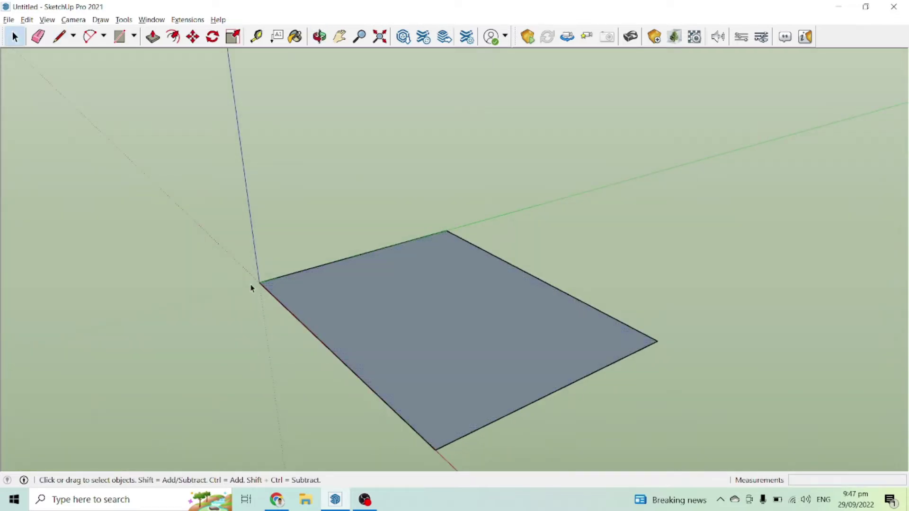
pyautogui.click(264, 296)
pyautogui.scroll(-1, 264, 296)
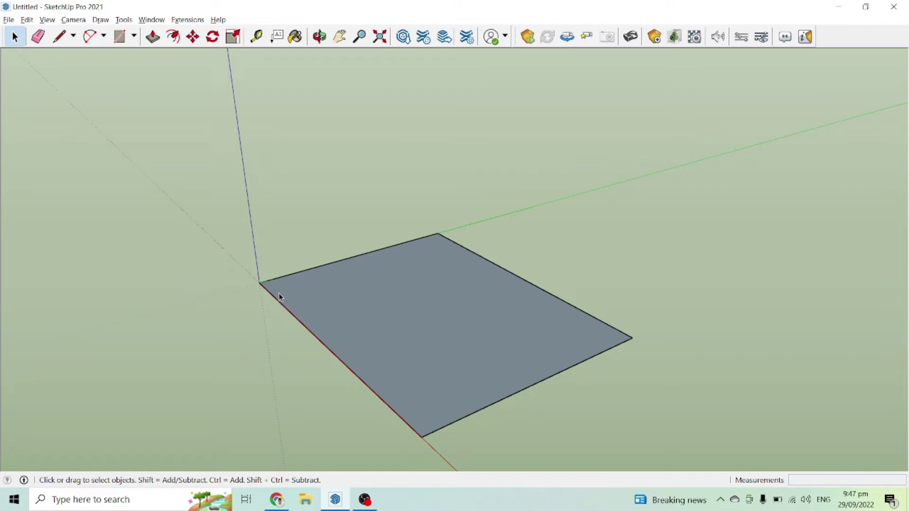
pyautogui.moveTo(388, 317)
pyautogui.mouseDown(button='middle')
pyautogui.moveTo(398, 326)
pyautogui.moveTo(396, 313)
pyautogui.mouseUp(button='middle')
pyautogui.press('p')
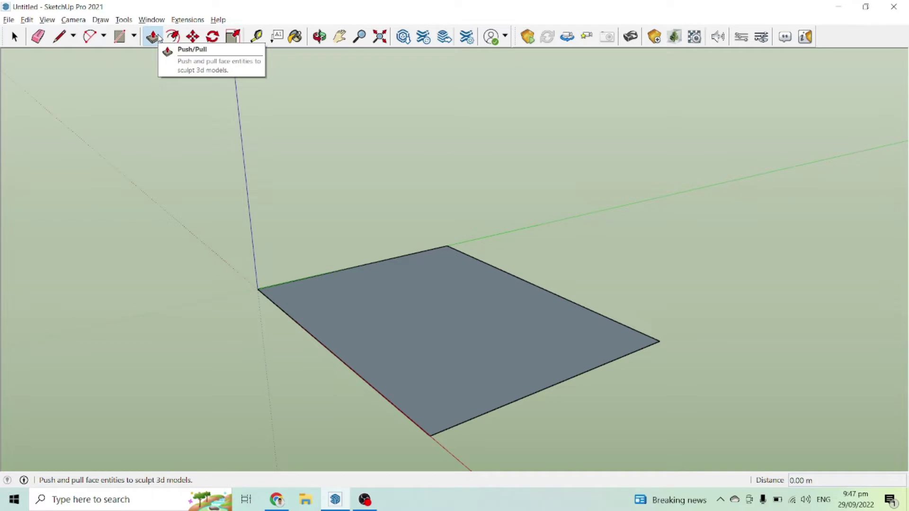
pyautogui.click(471, 361)
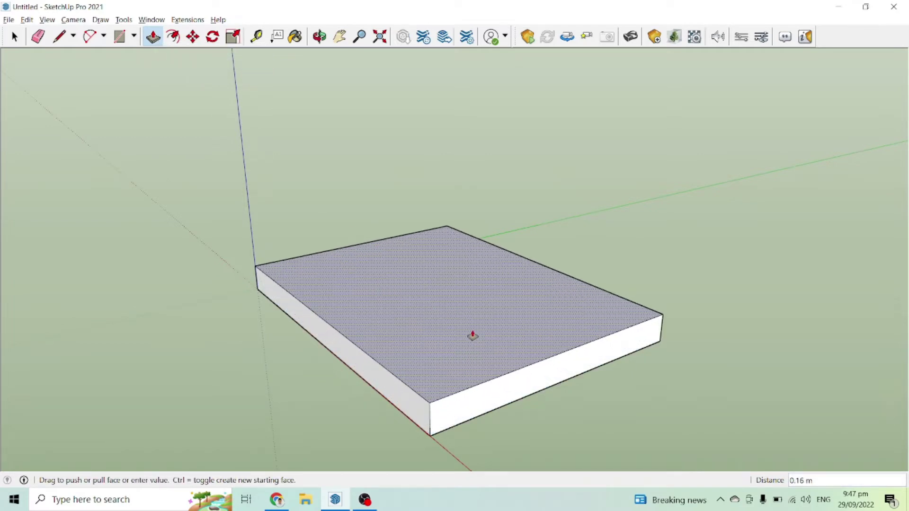
pyautogui.write('.')
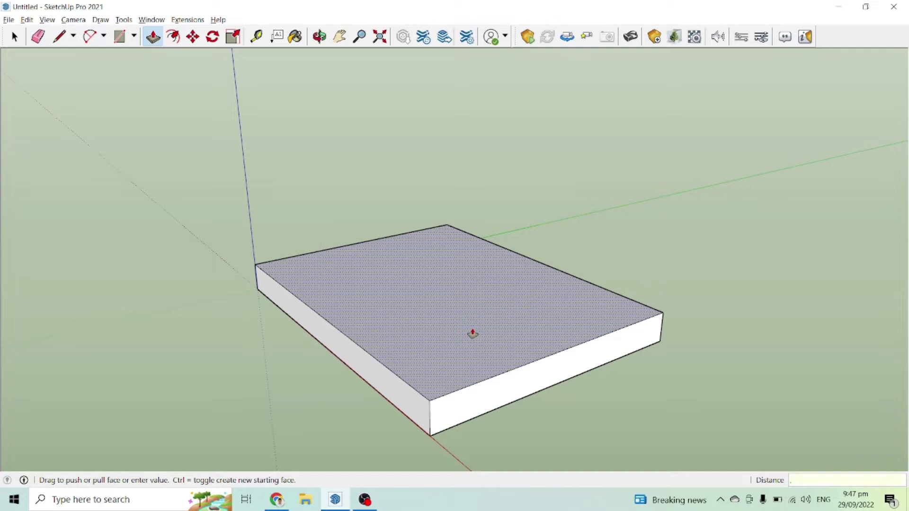
pyautogui.write('2')
pyautogui.press('Return')
# Push the slab's top face down by 0.05 m
pyautogui.moveTo(472, 330); pyautogui.dragTo(477, 310, button='middle')
pyautogui.click(477, 310)
pyautogui.write('.05')
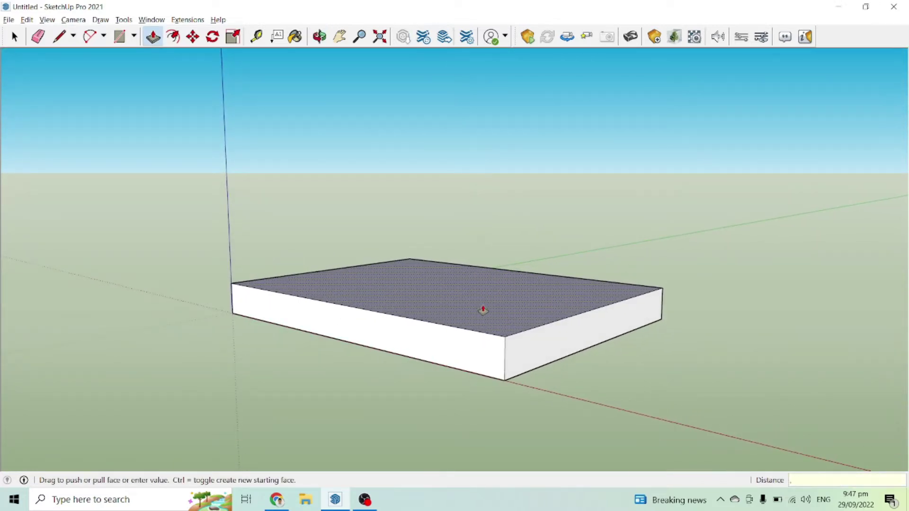
pyautogui.press('Return')
pyautogui.moveTo(486, 310); pyautogui.dragTo(558, 363, button='middle')
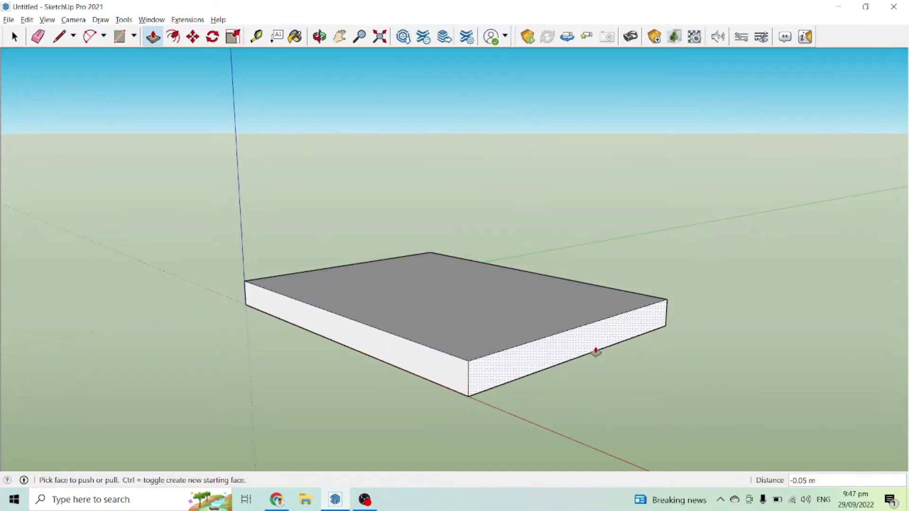
# Measure the slab's thickness along its vertical corner edge
pyautogui.press('t')
pyautogui.click(666, 299)
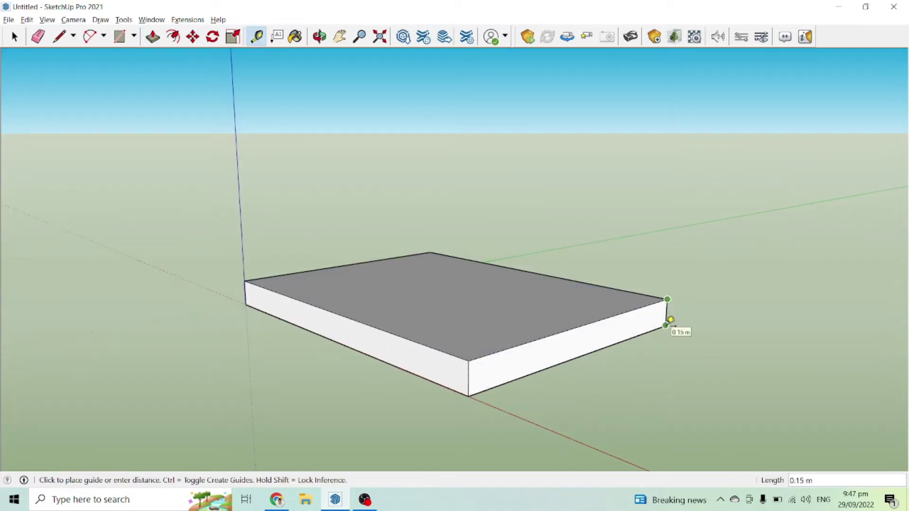
pyautogui.press('space')
pyautogui.scroll(-1, 670, 319)
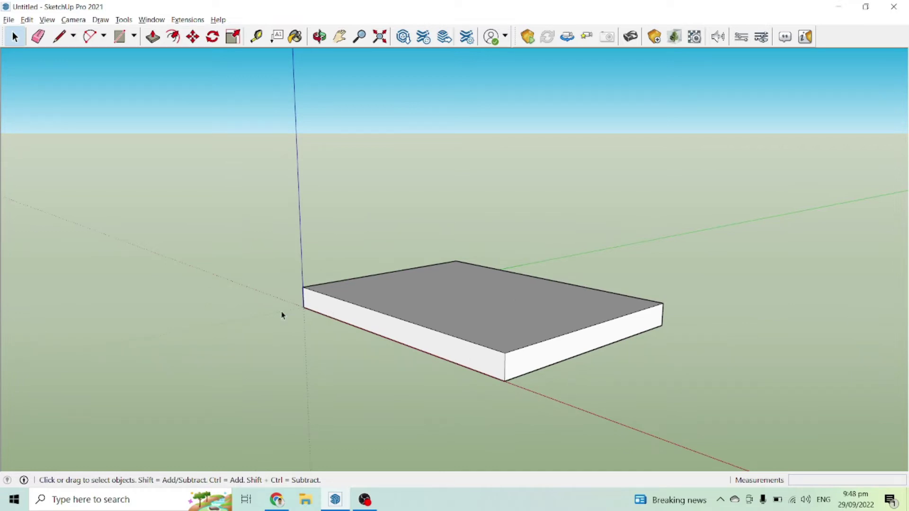
# Select the whole slab and move it straight up along the blue axis from its corner at the origin
pyautogui.moveTo(290, 269); pyautogui.dragTo(300, 278, button='middle')
pyautogui.moveTo(247, 219); pyautogui.dragTo(762, 434)
pyautogui.press('m')
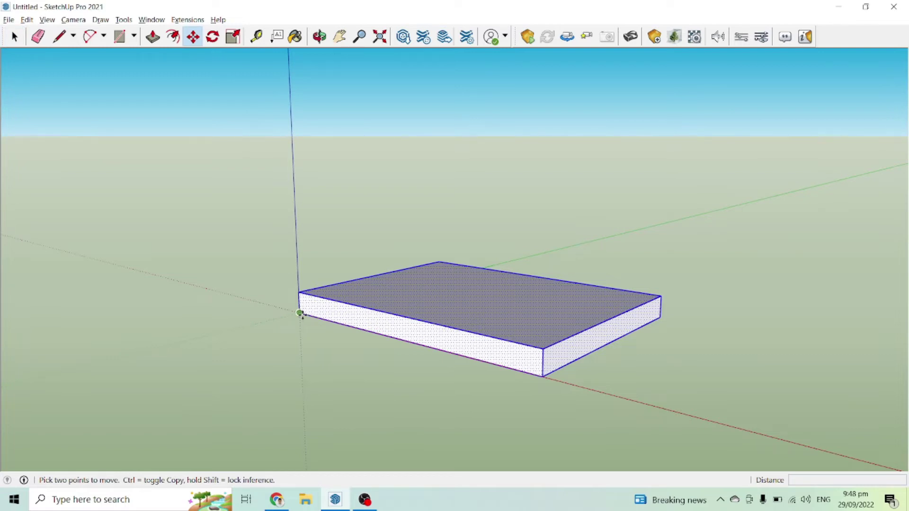
pyautogui.click(300, 313)
pyautogui.write('.')
pyautogui.press('Return')
pyautogui.moveTo(300, 300); pyautogui.dragTo(524, 254, button='middle')
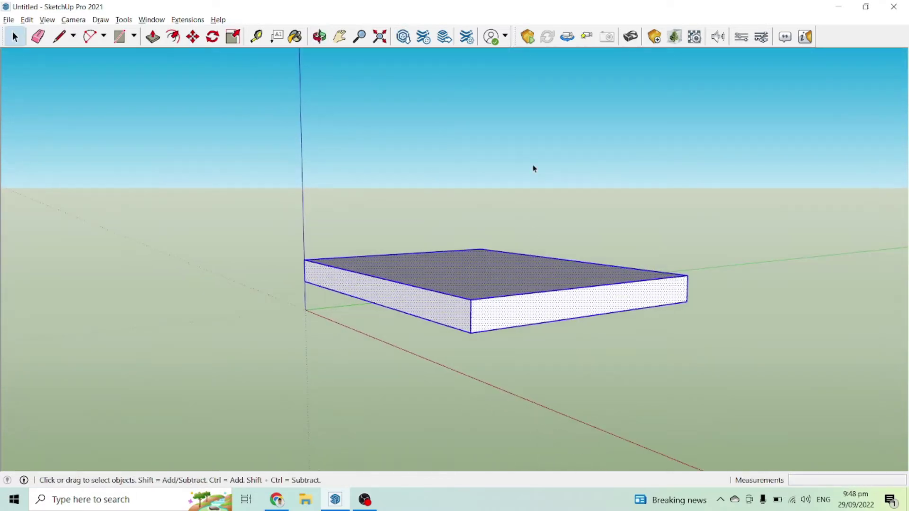
pyautogui.click(533, 166)
# Offset the outline of the slab's bottom face inward by 0.4 m
pyautogui.scroll(4, 472, 299)
pyautogui.moveTo(467, 342); pyautogui.dragTo(538, 218, button='middle')
pyautogui.press('space')
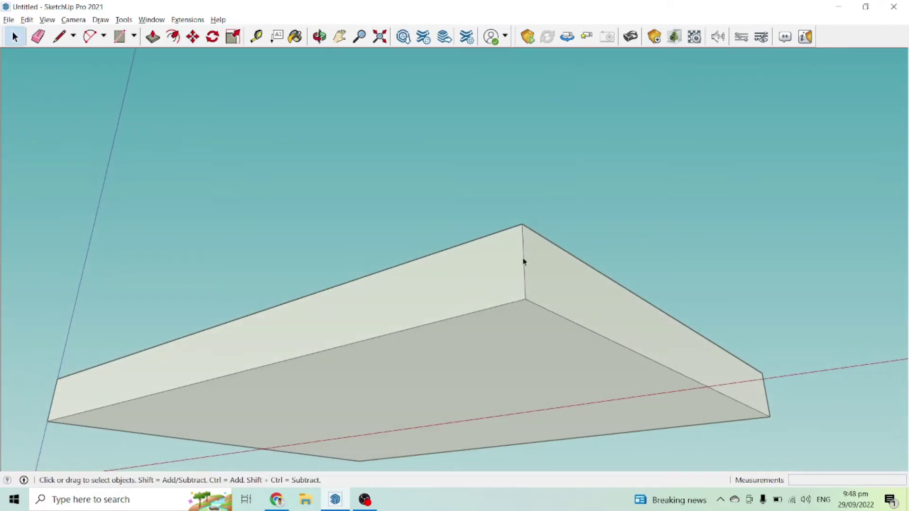
pyautogui.scroll(2, 524, 259)
pyautogui.press('f')
pyautogui.click(540, 269)
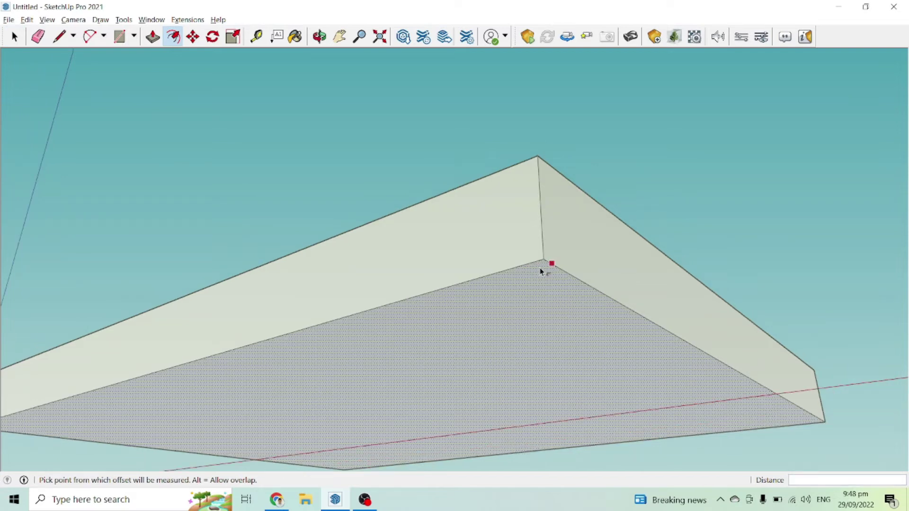
pyautogui.press('Escape')
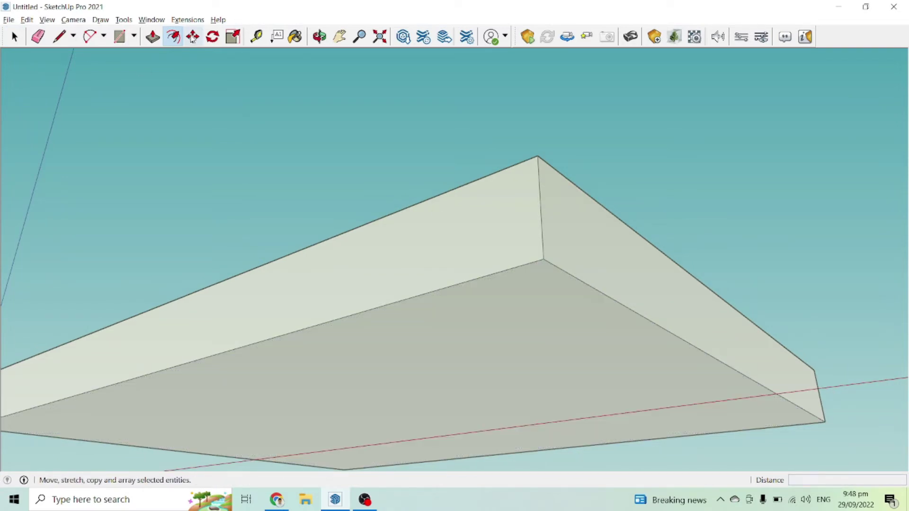
pyautogui.click(173, 38)
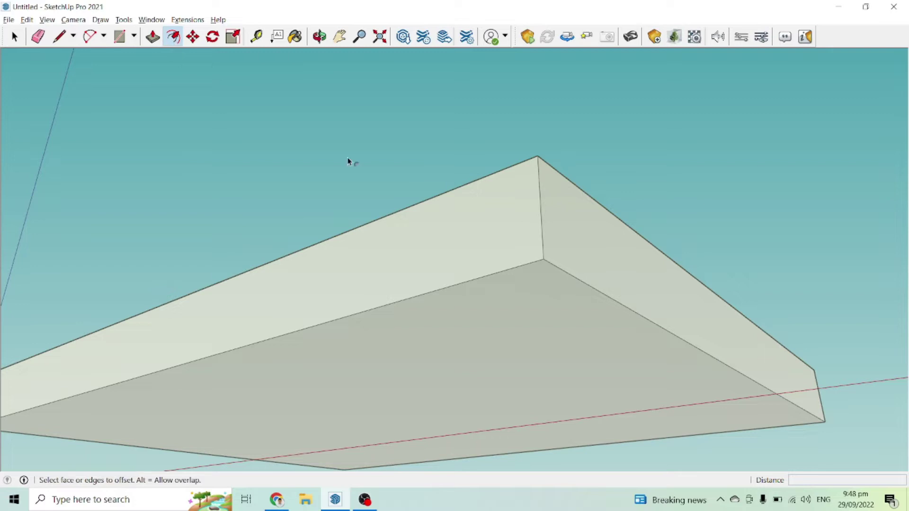
pyautogui.click(555, 284)
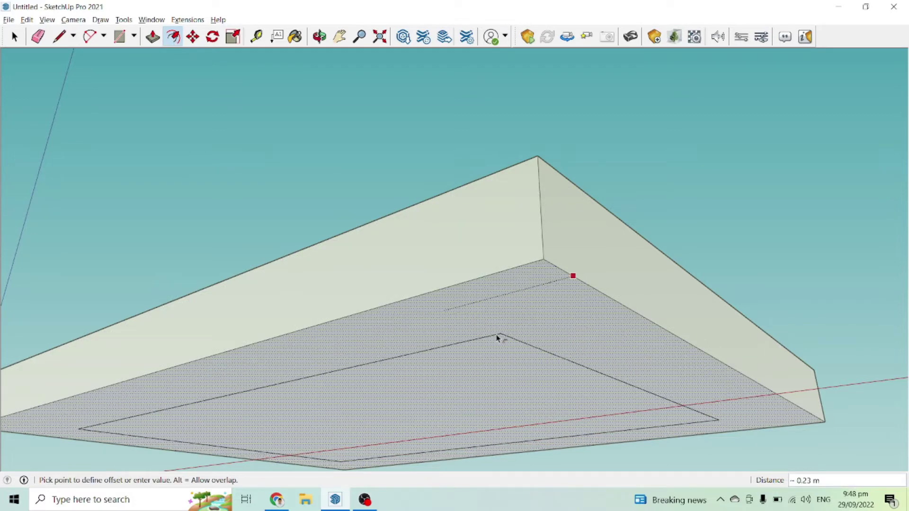
pyautogui.write('.')
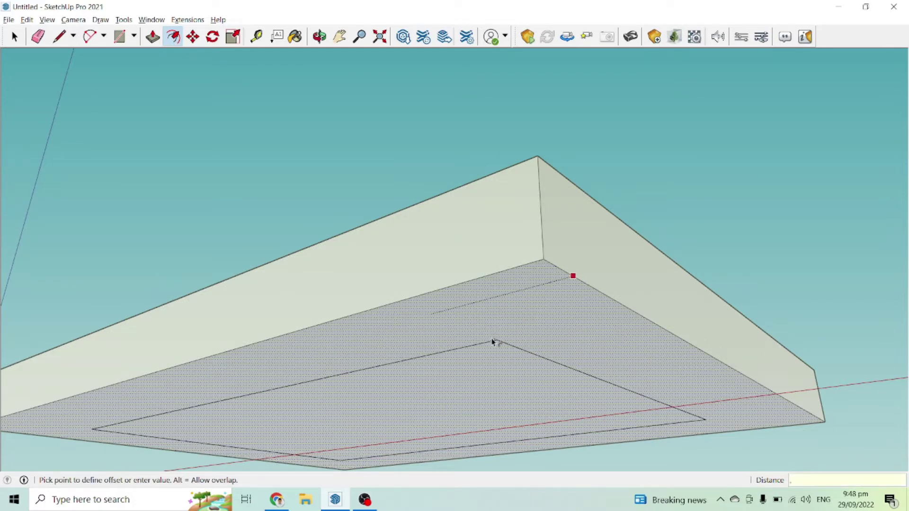
pyautogui.press('Return')
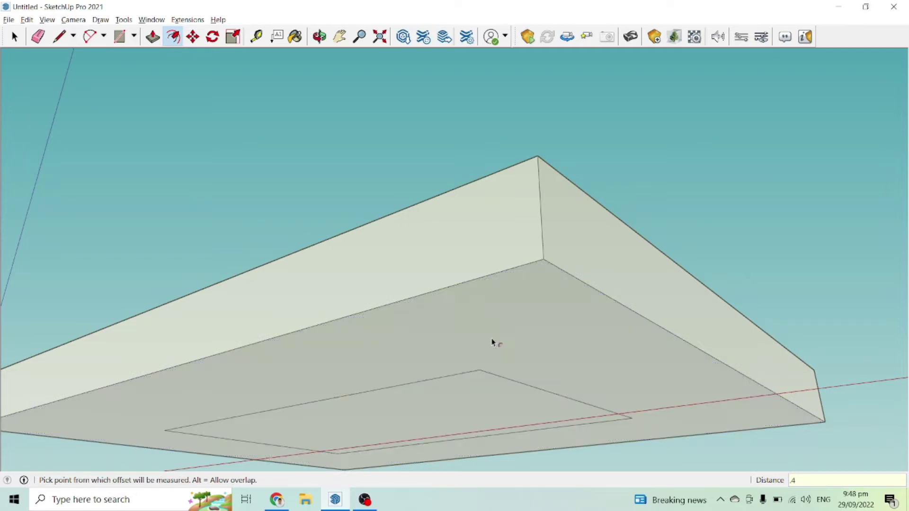
# Push/Pull the inner rectangle on the slab's underside 0.2 m downward to form a base level with the origin
pyautogui.scroll(-2, 601, 256)
pyautogui.scroll(3, 576, 404)
pyautogui.press('p')
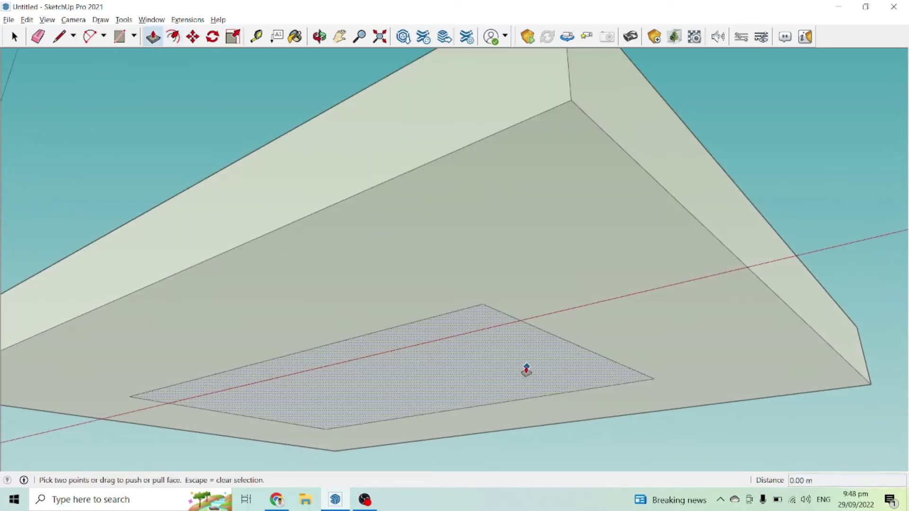
pyautogui.click(498, 348)
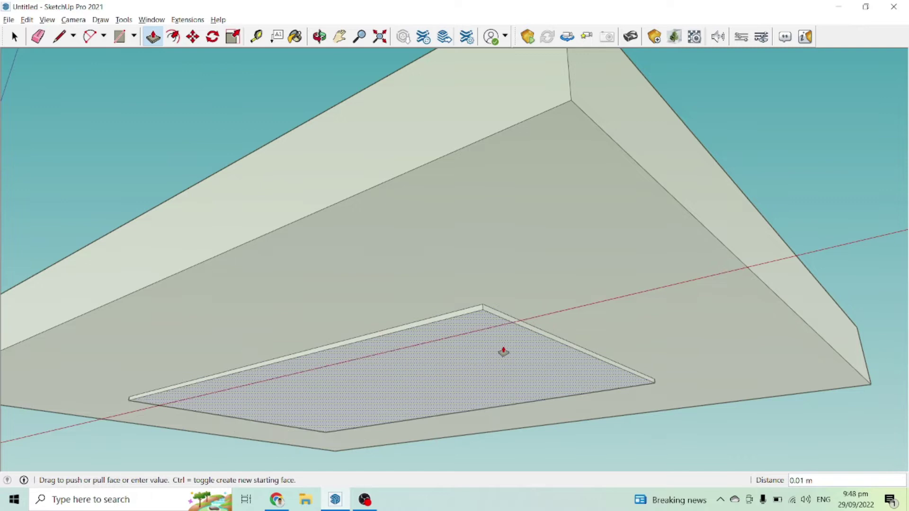
pyautogui.write('.2')
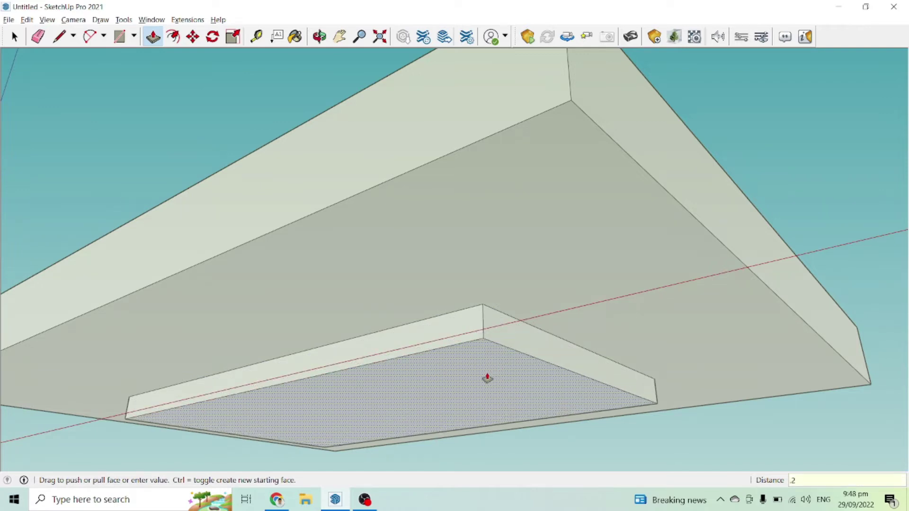
pyautogui.press('Return')
pyautogui.moveTo(491, 349); pyautogui.dragTo(436, 349, button='middle')
pyautogui.click(436, 348)
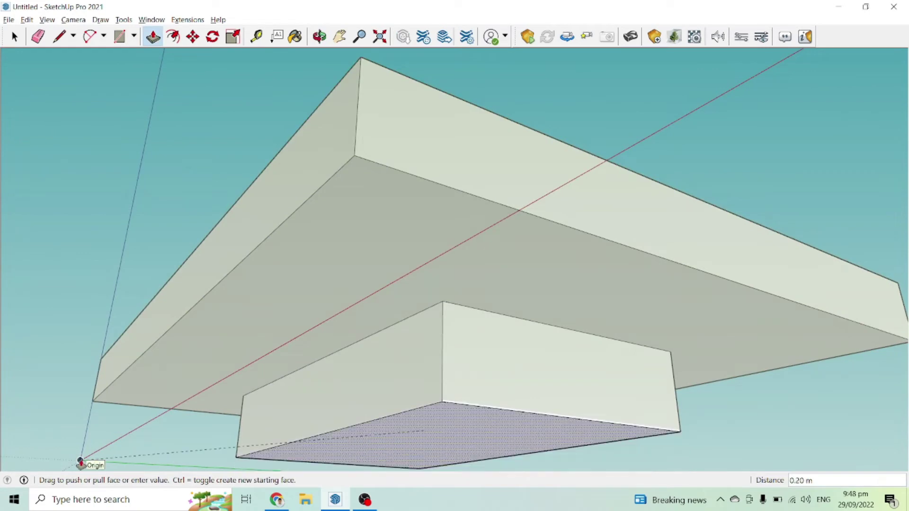
pyautogui.click(80, 462)
# Extend the base's end face at the origin side until it is flush with the slab's end
pyautogui.moveTo(237, 306); pyautogui.dragTo(409, 307, button='middle')
pyautogui.click(165, 330)
pyautogui.click(56, 251)
pyautogui.moveTo(184, 371); pyautogui.dragTo(434, 338, button='middle')
pyautogui.press('space')
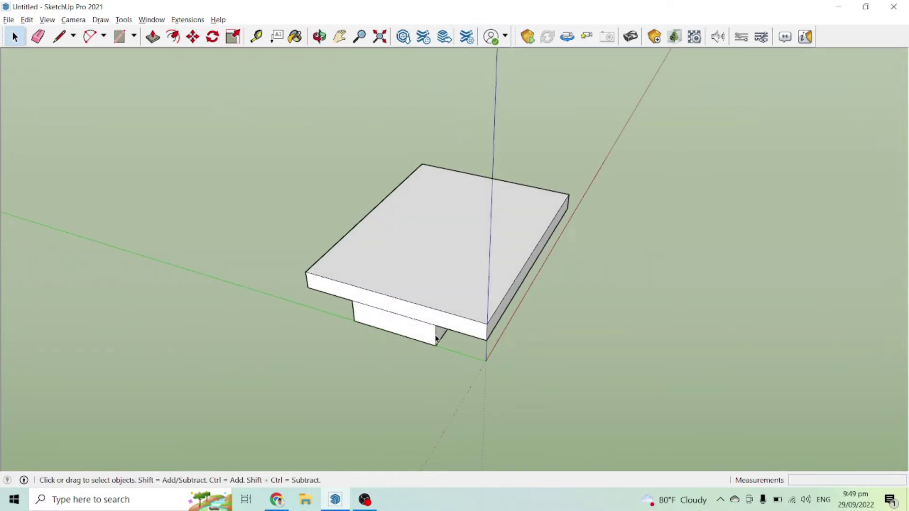
# Draw a line from the base's nearest bottom corner to the origin and a vertical line up the blue axis
pyautogui.press('l')
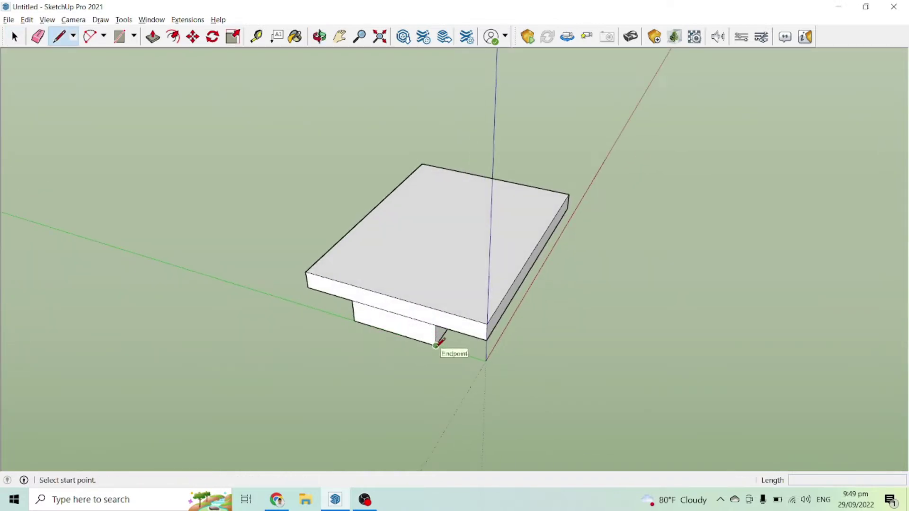
pyautogui.click(436, 345)
pyautogui.moveTo(474, 318); pyautogui.dragTo(357, 201, button='middle')
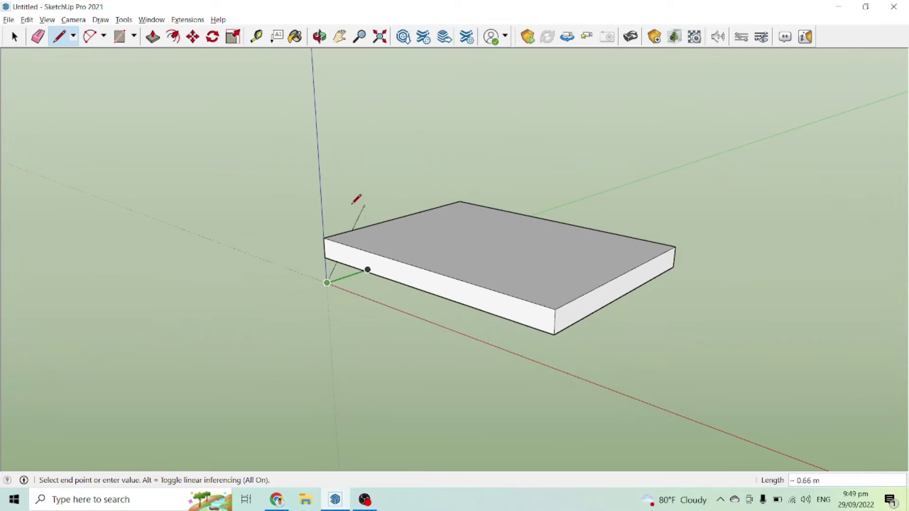
pyautogui.click(325, 188)
pyautogui.moveTo(331, 186); pyautogui.dragTo(531, 180, button='middle')
pyautogui.moveTo(623, 160); pyautogui.dragTo(447, 311, button='middle')
pyautogui.press('Escape')
# Draw a vertical line from the slab's other end corner down to ground level and join it to the base's bottom corner
pyautogui.click(430, 320)
pyautogui.press('Escape')
pyautogui.click(367, 295)
pyautogui.click(368, 327)
pyautogui.press('Escape')
pyautogui.click(430, 320)
pyautogui.click(368, 326)
# Draw a 0.8 m vertical line up from the new ground corner and close the headboard outline along its top
pyautogui.click(368, 326)
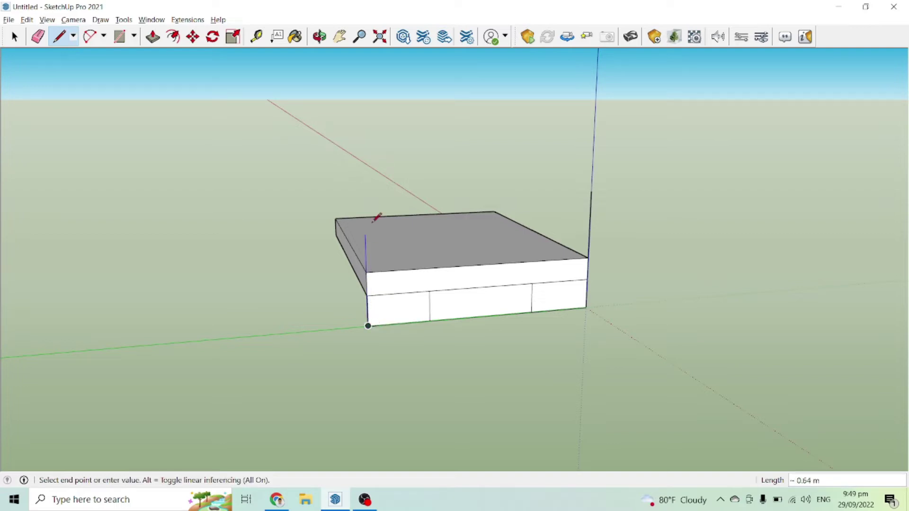
pyautogui.press('Return')
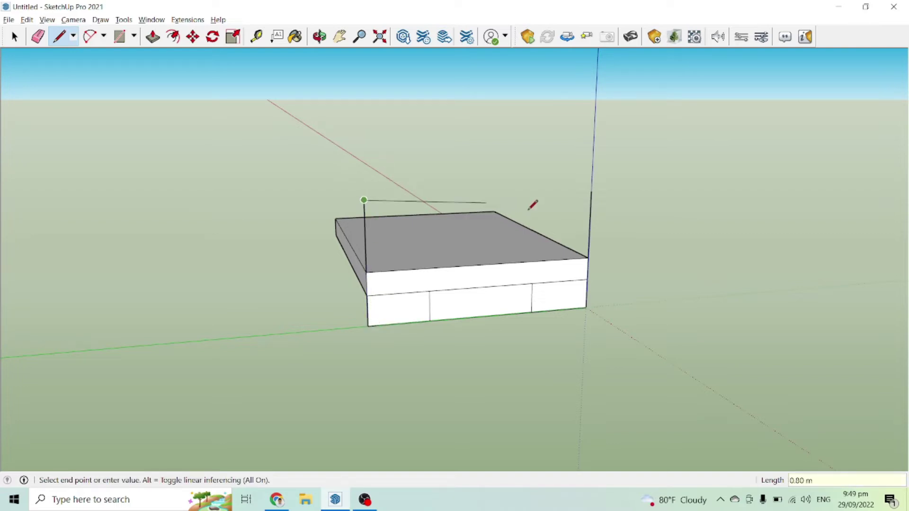
pyautogui.click(591, 192)
pyautogui.moveTo(196, 300)
pyautogui.mouseDown(button='middle')
pyautogui.moveTo(484, 282)
pyautogui.moveTo(577, 176)
pyautogui.moveTo(509, 243)
pyautogui.moveTo(400, 279)
pyautogui.moveTo(404, 286)
pyautogui.moveTo(211, 293)
pyautogui.mouseUp(button='middle')
pyautogui.scroll(-2, 405, 286)
# Push/Pull the upper headboard face outward, away from the slab, to give it thickness
pyautogui.press('p')
pyautogui.scroll(3, 510, 297)
pyautogui.click(437, 264)
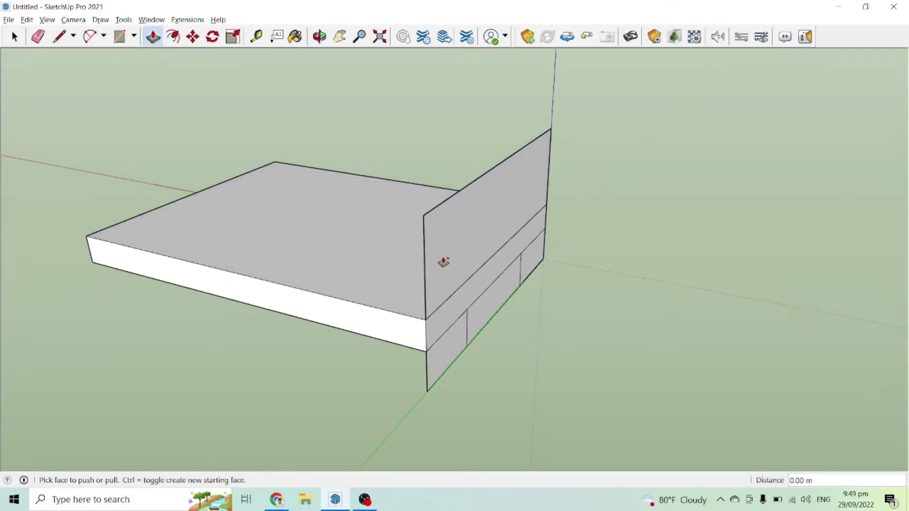
pyautogui.write('.')
pyautogui.press('Return')
# Push/Pull the headboard's lower back faces, behind the slab and below it, outward 0.03 m to match the upper part
pyautogui.moveTo(451, 264)
pyautogui.mouseDown(button='middle')
pyautogui.moveTo(436, 349)
pyautogui.moveTo(450, 276)
pyautogui.mouseUp(button='middle')
pyautogui.click(452, 270)
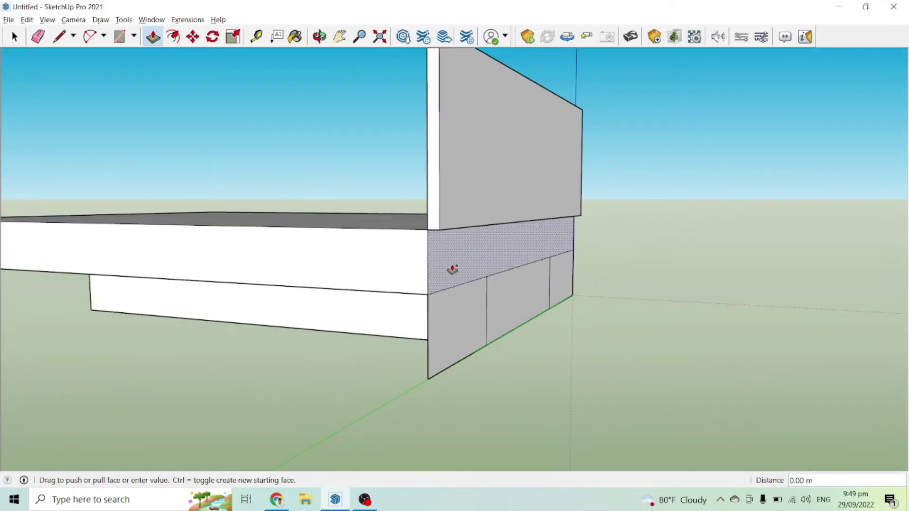
pyautogui.scroll(1, 461, 315)
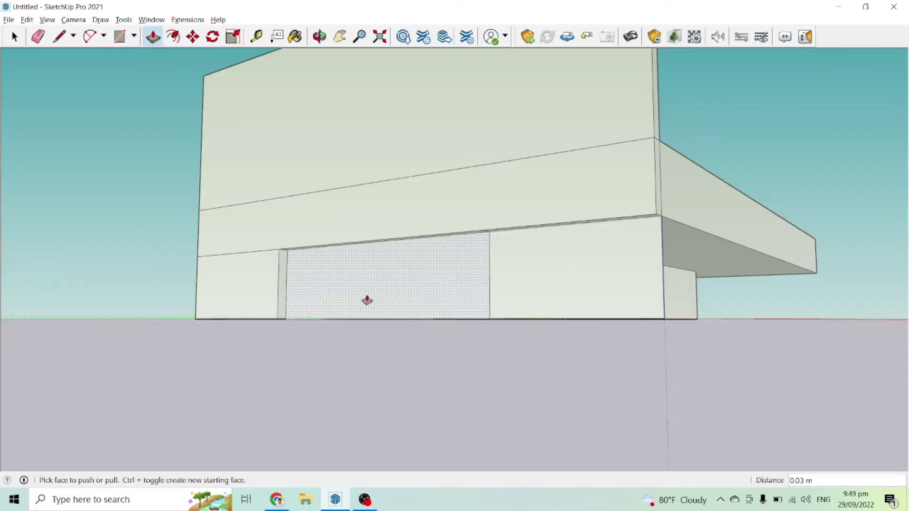
pyautogui.click(353, 291)
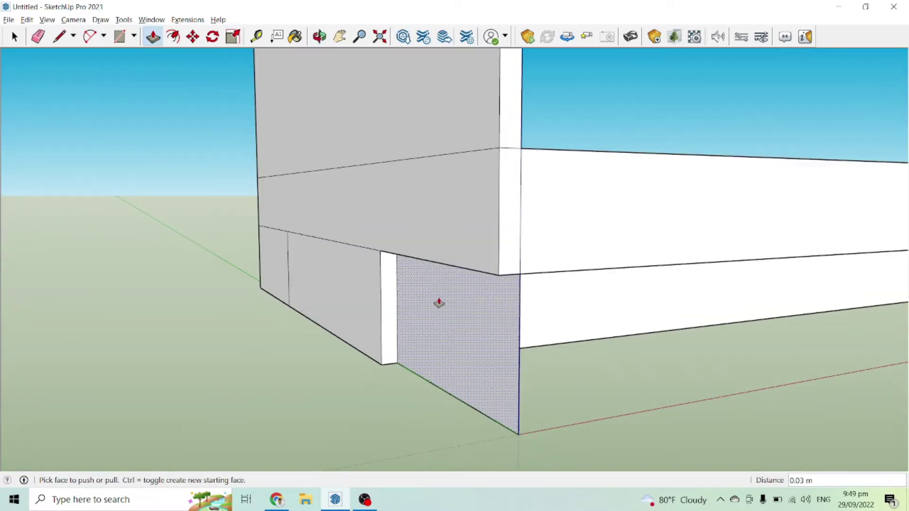
pyautogui.click(438, 303)
pyautogui.click(420, 255)
# Erase the horizontal and vertical dividing lines on the back of the headboard
pyautogui.scroll(-2, 286, 306)
pyautogui.moveTo(298, 284)
pyautogui.mouseDown(button='middle')
pyautogui.moveTo(285, 306)
pyautogui.moveTo(623, 259)
pyautogui.mouseUp(button='middle')
pyautogui.press('e')
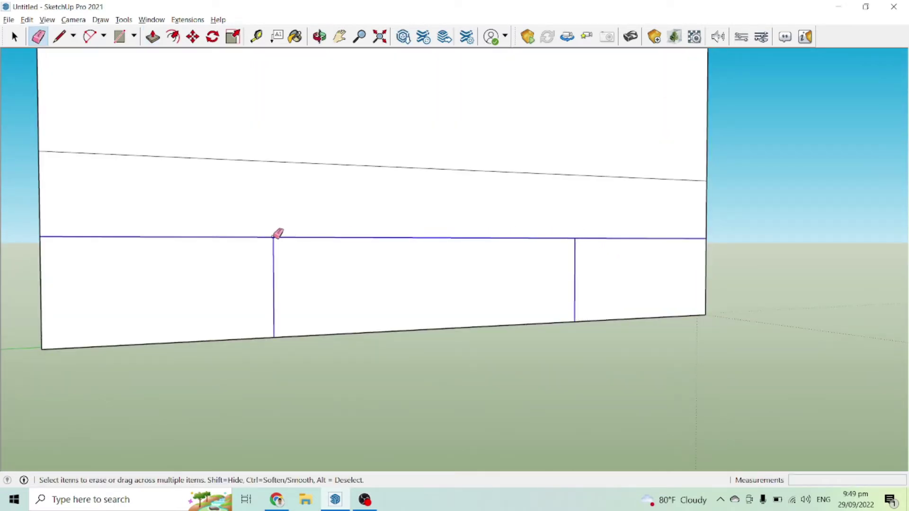
pyautogui.moveTo(268, 235); pyautogui.dragTo(276, 226)
pyautogui.click(304, 162)
# Reverse the headboard's front face above the slab
pyautogui.moveTo(304, 163)
pyautogui.mouseDown(button='middle')
pyautogui.moveTo(362, 345)
pyautogui.moveTo(395, 260)
pyautogui.moveTo(493, 329)
pyautogui.moveTo(274, 263)
pyautogui.moveTo(470, 270)
pyautogui.moveTo(380, 237)
pyautogui.mouseUp(button='middle')
pyautogui.press('space')
pyautogui.scroll(3, 380, 238)
pyautogui.scroll(-3, 373, 235)
pyautogui.click(373, 235)
pyautogui.moveTo(322, 323); pyautogui.dragTo(320, 342, button='middle')
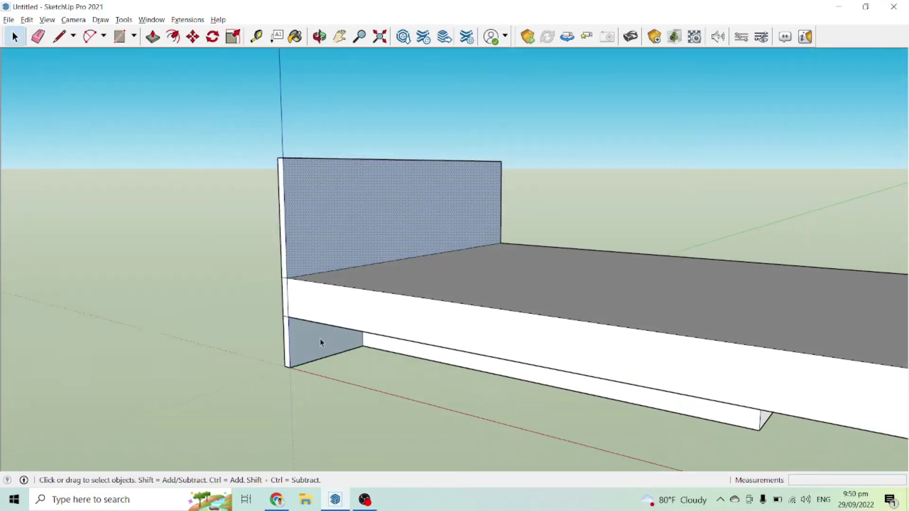
pyautogui.scroll(1, 345, 227)
pyautogui.moveTo(346, 227); pyautogui.dragTo(349, 291, button='middle')
pyautogui.moveTo(344, 214)
pyautogui.mouseDown(button='middle')
pyautogui.moveTo(308, 268)
pyautogui.moveTo(361, 220)
pyautogui.mouseUp(button='middle')
pyautogui.rightClick(359, 215)
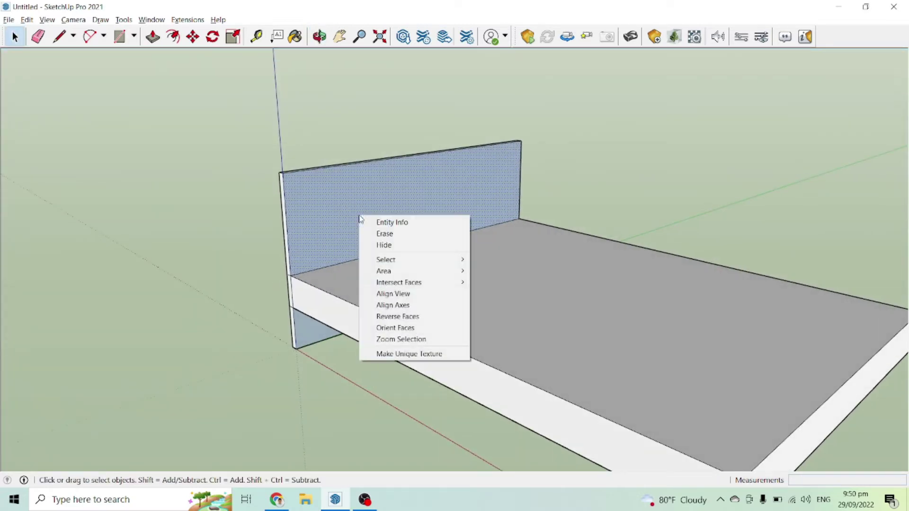
pyautogui.click(404, 316)
# Reverse the headboard's remaining front faces below the slab on either side of the base
pyautogui.moveTo(404, 320); pyautogui.dragTo(612, 308, button='middle')
pyautogui.rightClick(613, 310)
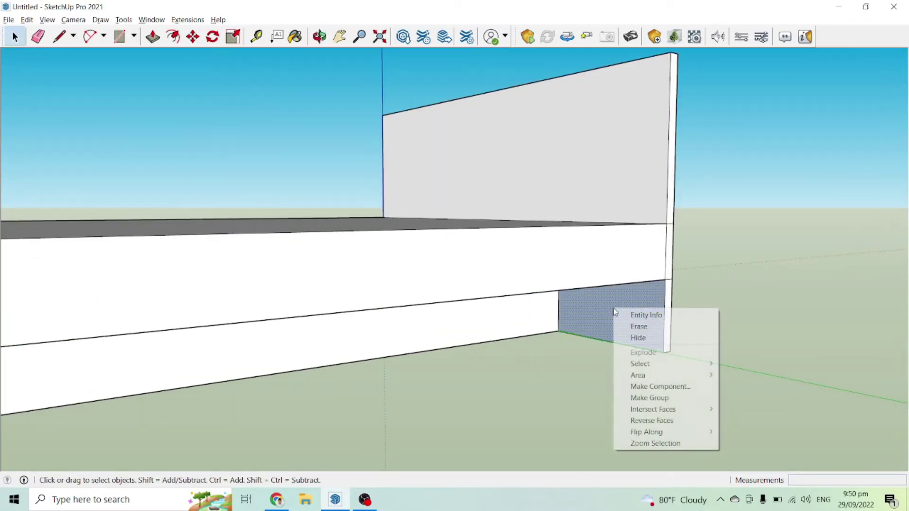
pyautogui.click(662, 421)
# Erase the short edges that divide the headboard's two narrow side faces at slab level
pyautogui.moveTo(736, 256); pyautogui.dragTo(593, 296, button='middle')
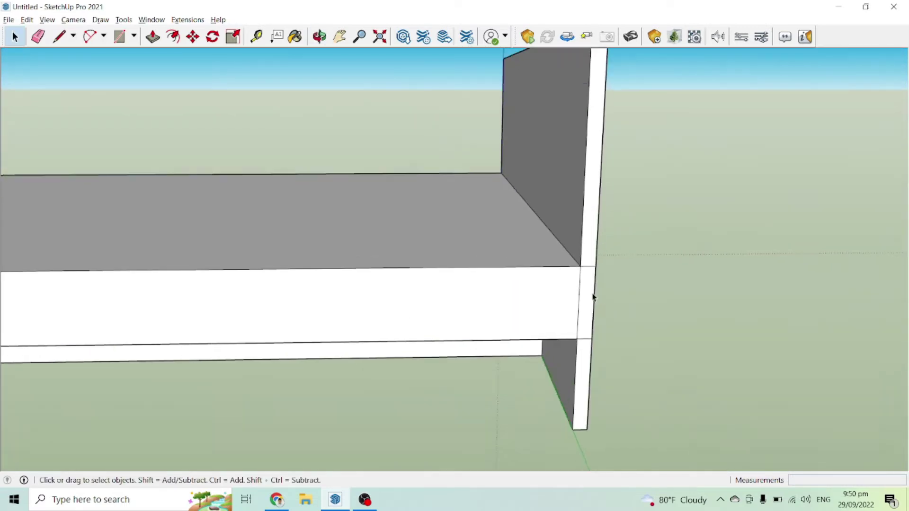
pyautogui.scroll(2, 593, 297)
pyautogui.press('e')
pyautogui.scroll(-3, 507, 320)
pyautogui.moveTo(507, 320)
pyautogui.mouseDown(button='middle')
pyautogui.moveTo(463, 285)
pyautogui.moveTo(439, 246)
pyautogui.moveTo(432, 300)
pyautogui.moveTo(503, 290)
pyautogui.moveTo(398, 335)
pyautogui.moveTo(406, 290)
pyautogui.moveTo(430, 264)
pyautogui.moveTo(395, 200)
pyautogui.moveTo(338, 177)
pyautogui.moveTo(397, 162)
pyautogui.moveTo(325, 150)
pyautogui.moveTo(405, 179)
pyautogui.mouseUp(button='middle')
pyautogui.scroll(3, 439, 246)
pyautogui.scroll(-3, 443, 237)
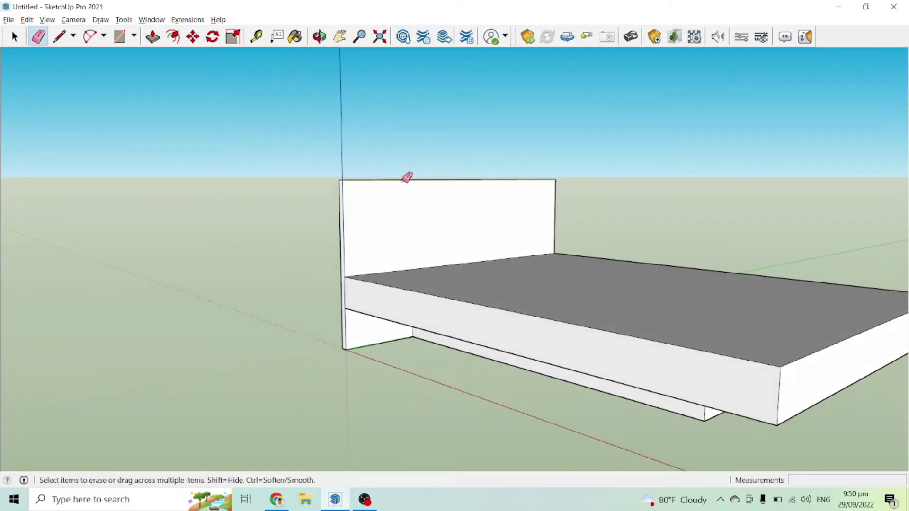
# Push/Pull the headboard's top face up 0.20 m
pyautogui.press('space')
pyautogui.scroll(2, 338, 212)
pyautogui.scroll(1, 377, 205)
pyautogui.moveTo(361, 221); pyautogui.dragTo(382, 222, button='middle')
pyautogui.press('p')
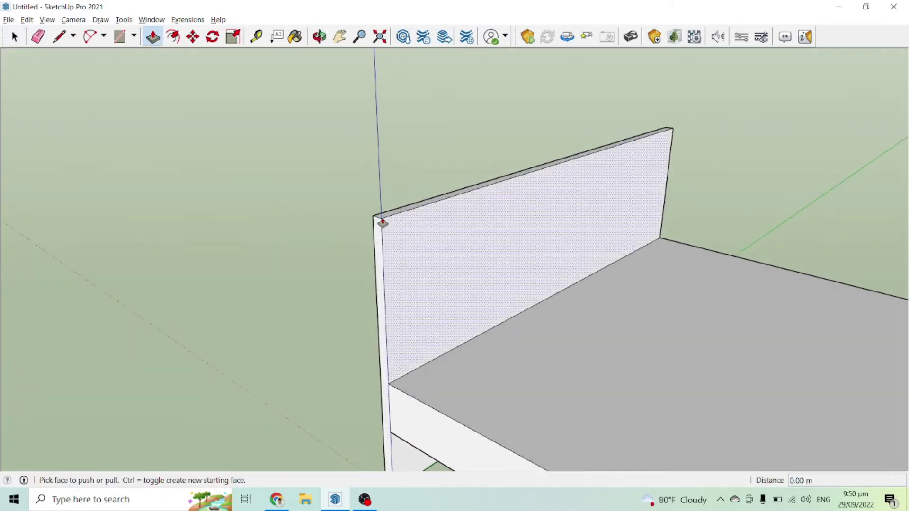
pyautogui.moveTo(383, 218); pyautogui.dragTo(383, 210)
pyautogui.press('Return')
# Push/Pull the headboard's side face at the origin end outward 0.50 m
pyautogui.moveTo(374, 208); pyautogui.dragTo(506, 294, button='middle')
pyautogui.scroll(-3, 505, 293)
pyautogui.scroll(4, 411, 346)
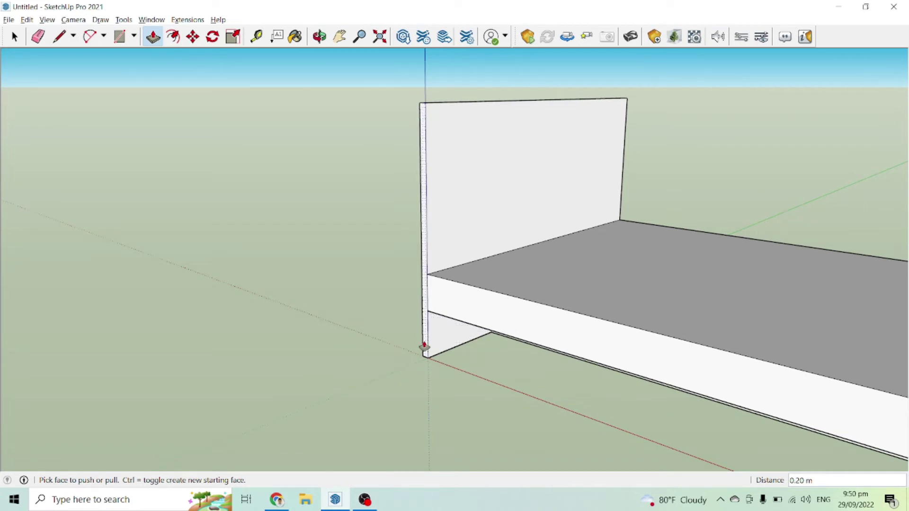
pyautogui.moveTo(419, 347); pyautogui.dragTo(325, 369)
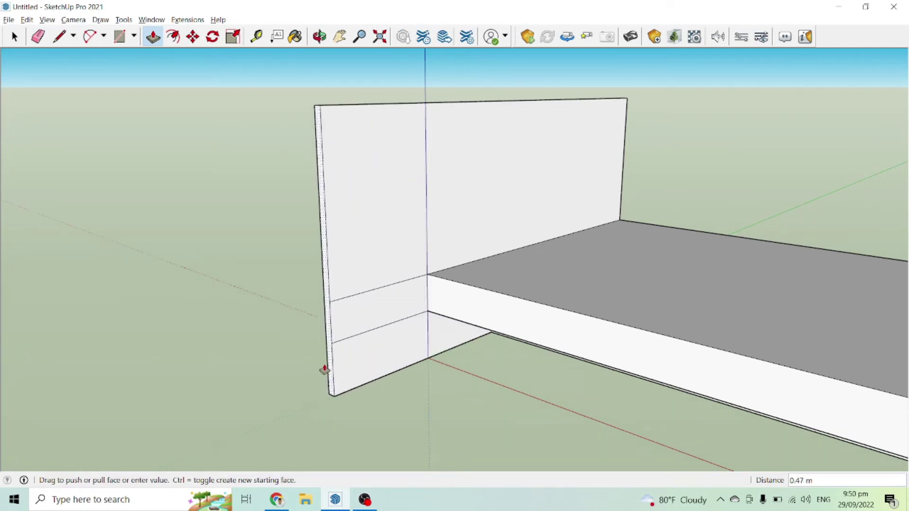
pyautogui.press('Return')
# Push/Pull the headboard's opposite side face outward 0.5 m
pyautogui.moveTo(324, 369); pyautogui.dragTo(533, 382, button='middle')
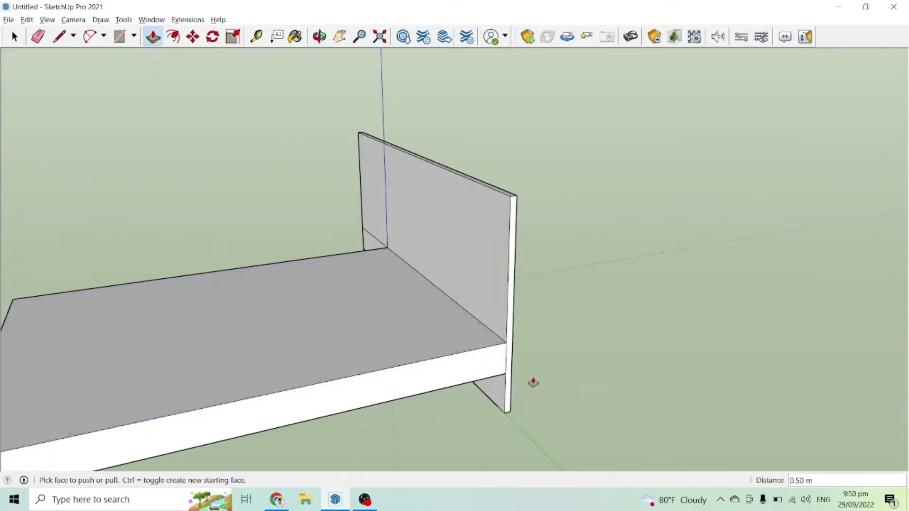
pyautogui.moveTo(506, 354); pyautogui.dragTo(534, 389)
pyautogui.write('.')
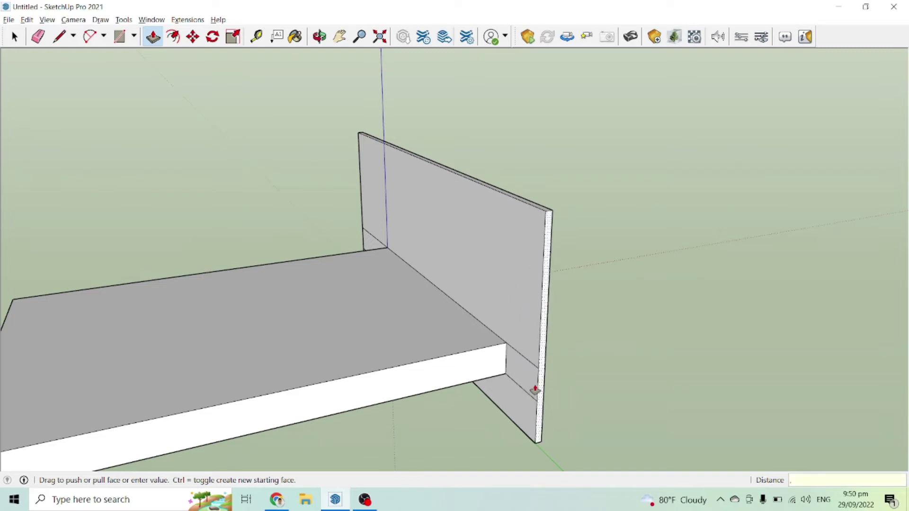
pyautogui.write('5')
pyautogui.press('Return')
# Draw vertical lines from the slab's corners to the ground on both headboard extensions and erase their lower horizontal dividing lines
pyautogui.moveTo(533, 388); pyautogui.dragTo(364, 371, button='middle')
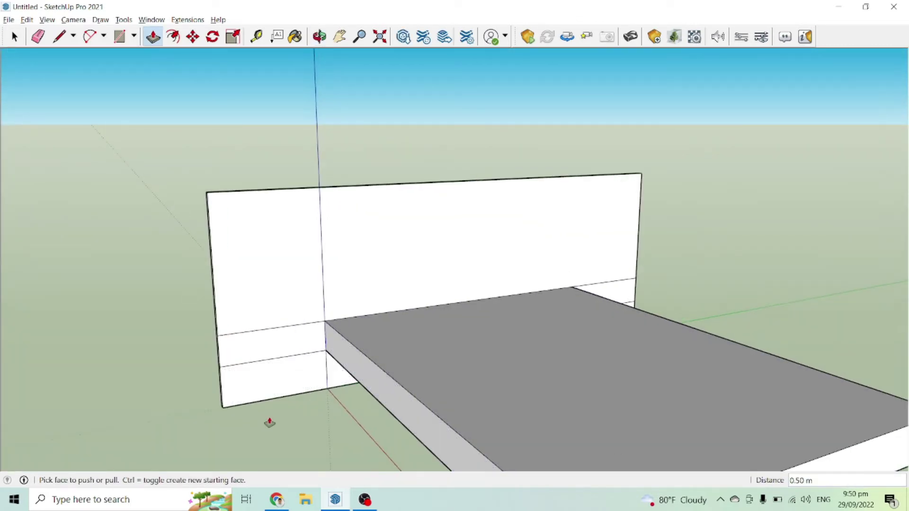
pyautogui.moveTo(269, 422); pyautogui.dragTo(294, 405, button='middle')
pyautogui.press('l')
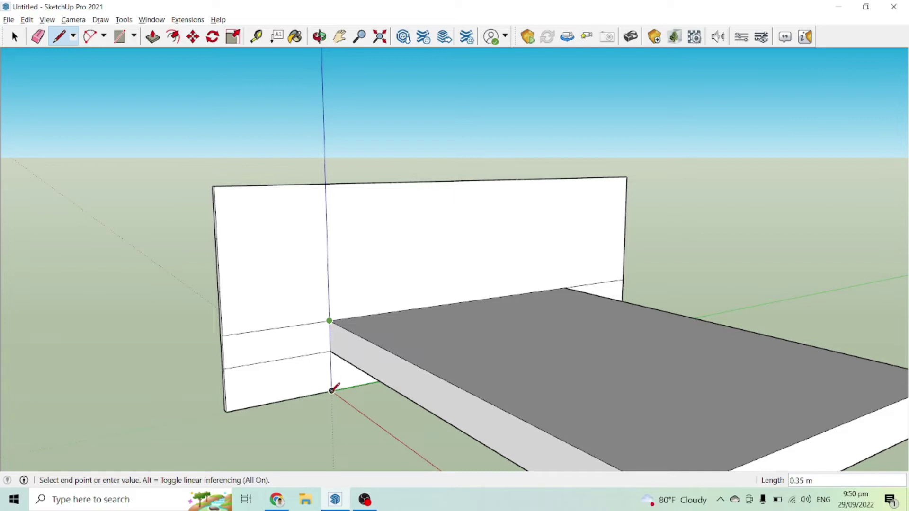
pyautogui.moveTo(318, 349); pyautogui.dragTo(608, 339, button='middle')
pyautogui.click(574, 380)
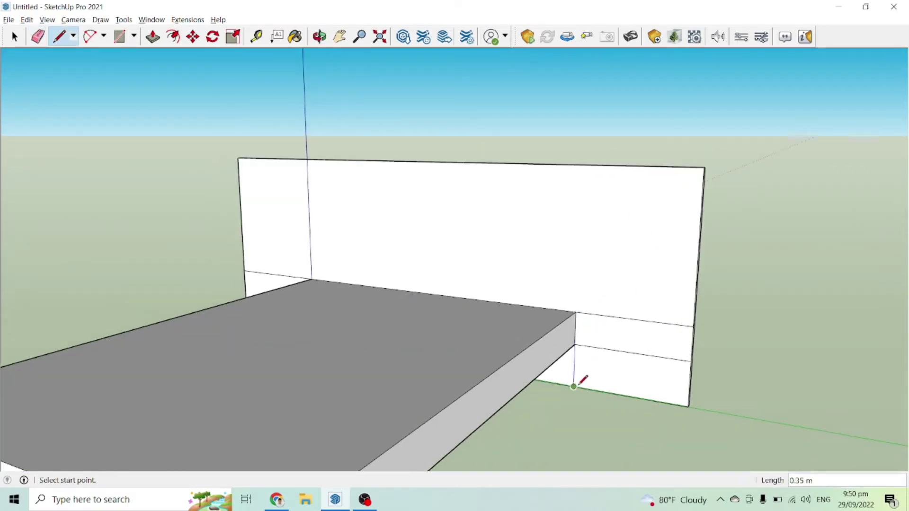
pyautogui.press('e')
pyautogui.moveTo(552, 369)
pyautogui.mouseDown(button='middle')
pyautogui.moveTo(388, 385)
pyautogui.moveTo(497, 373)
pyautogui.moveTo(472, 345)
pyautogui.moveTo(301, 327)
pyautogui.moveTo(268, 375)
pyautogui.mouseUp(button='middle')
# Push/Pull the lower faces of both headboard extensions forward 0.40 m to form nightstands beside the slab
pyautogui.press('p')
pyautogui.moveTo(240, 345); pyautogui.dragTo(272, 362)
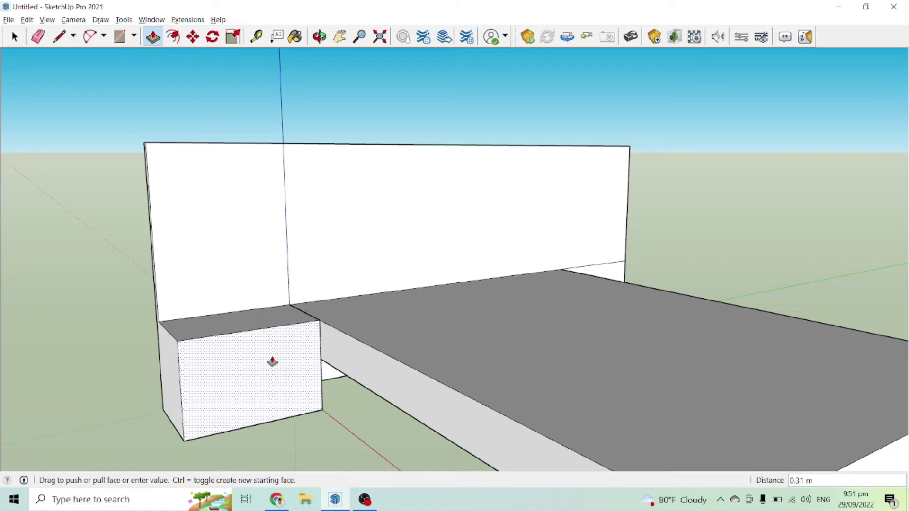
pyautogui.press('Return')
pyautogui.moveTo(260, 363); pyautogui.dragTo(2, 406, button='middle')
pyautogui.click(622, 326)
pyautogui.click(294, 269)
pyautogui.moveTo(294, 269); pyautogui.dragTo(637, 388, button='middle')
pyautogui.moveTo(447, 402); pyautogui.dragTo(322, 328, button='middle')
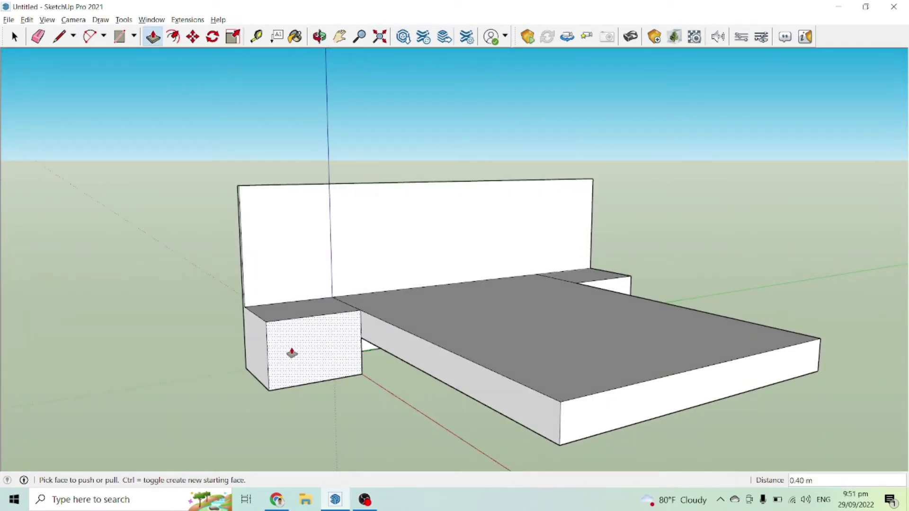
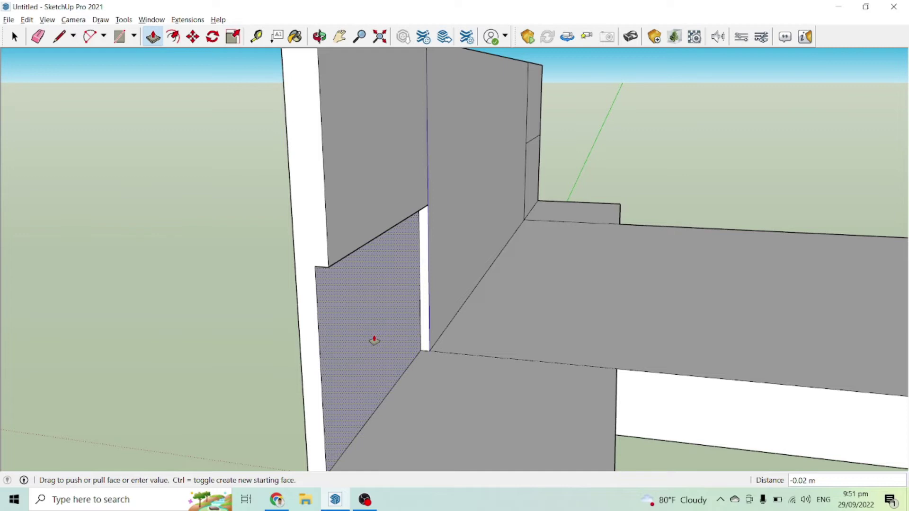
# Push the headboard panels directly above both nightstands inward about 0.02 m to recess them
pyautogui.press('Return')
pyautogui.moveTo(308, 346); pyautogui.dragTo(190, 360, button='middle')
pyautogui.doubleClick(771, 227)
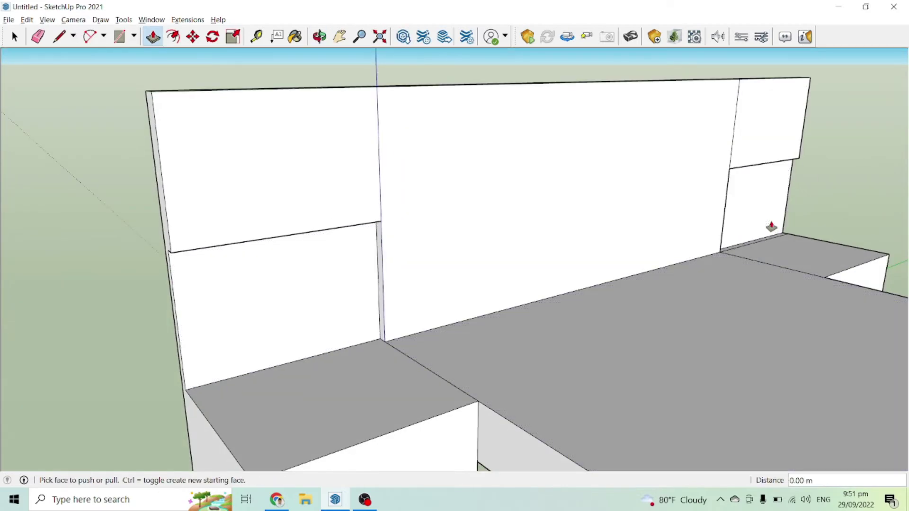
pyautogui.moveTo(771, 227); pyautogui.dragTo(624, 396, button='middle')
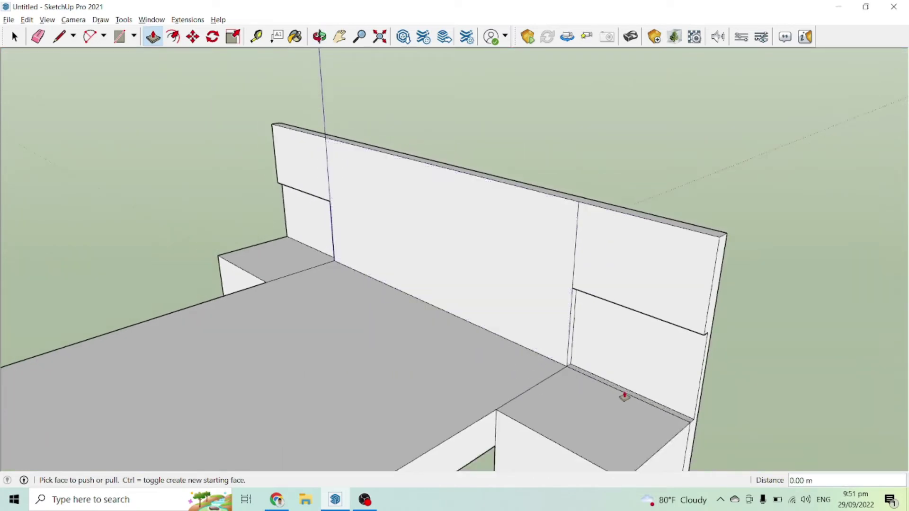
# Erase the leftover edge strips where the recessed headboard panels meet the nightstand tops
pyautogui.scroll(1, 624, 396)
pyautogui.scroll(2, 605, 385)
pyautogui.press('e')
pyautogui.scroll(-2, 600, 371)
pyautogui.moveTo(601, 371); pyautogui.dragTo(607, 279, button='middle')
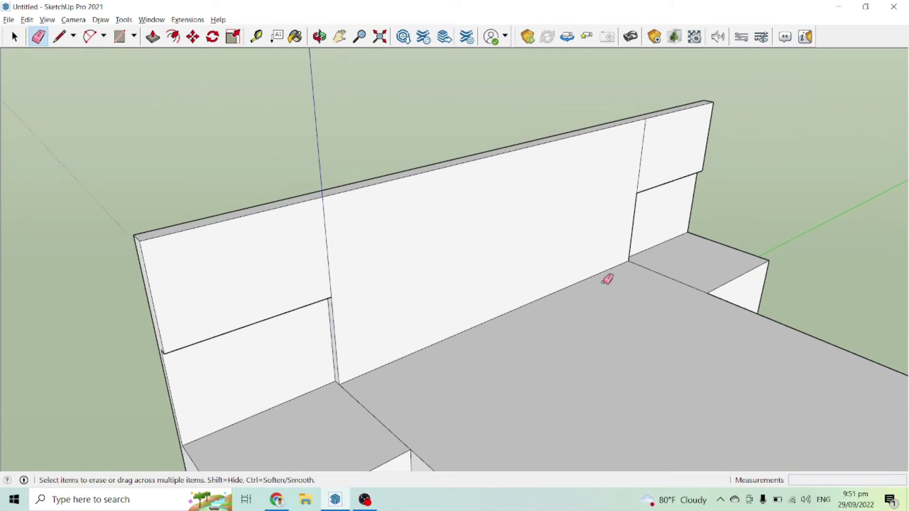
pyautogui.scroll(-1, 608, 279)
pyautogui.scroll(3, 355, 374)
pyautogui.moveTo(428, 274); pyautogui.dragTo(445, 363, button='middle')
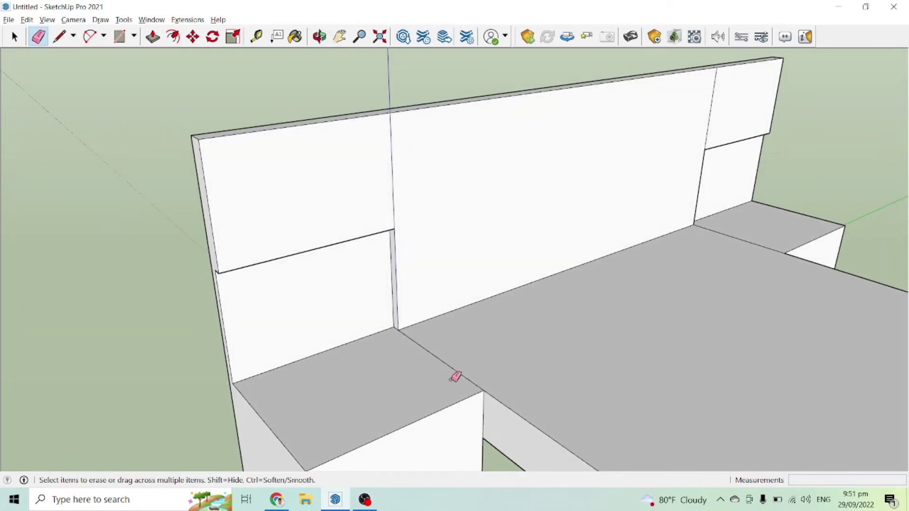
# Push/Pull the top of the nightstand near the origin up 0.03 m and raise the other nightstand's top to the same height
pyautogui.press('p')
pyautogui.scroll(2, 457, 377)
pyautogui.scroll(2, 450, 393)
pyautogui.click(470, 397)
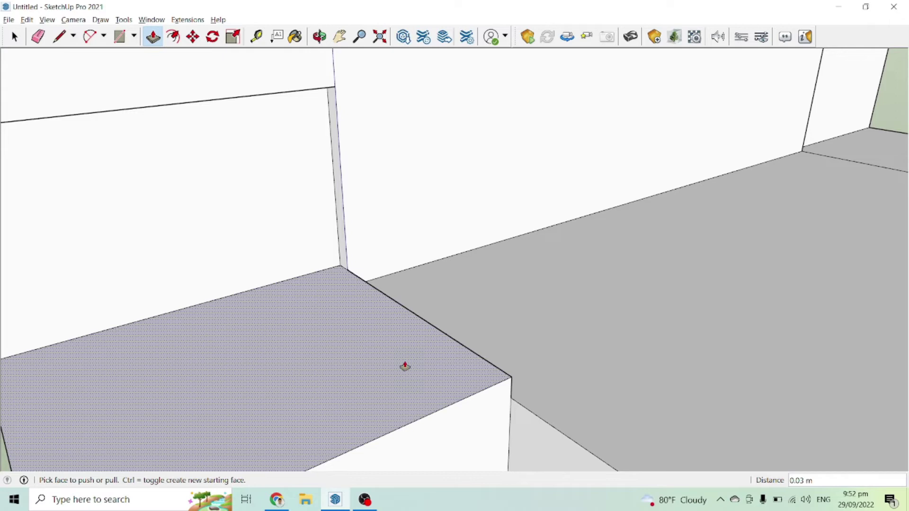
pyautogui.scroll(-5, 404, 367)
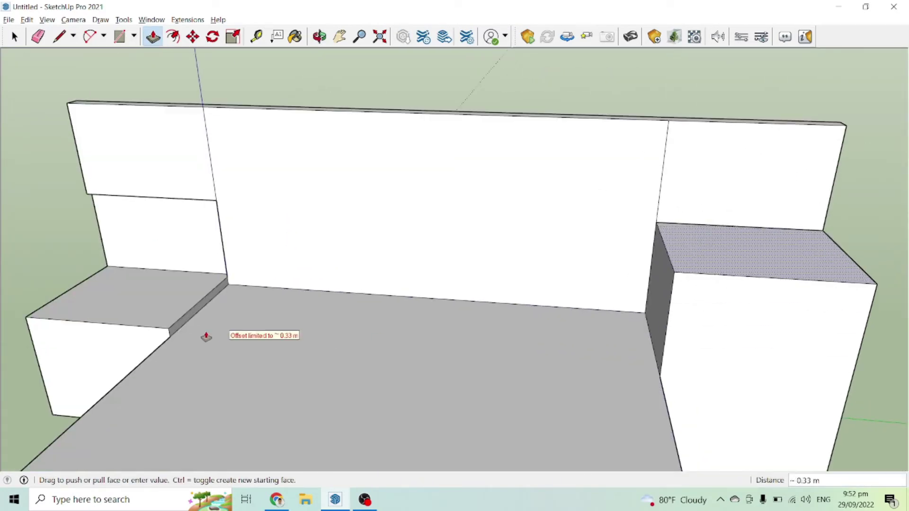
pyautogui.click(168, 329)
pyautogui.scroll(-3, 332, 299)
pyautogui.moveTo(632, 283); pyautogui.dragTo(398, 276, button='middle')
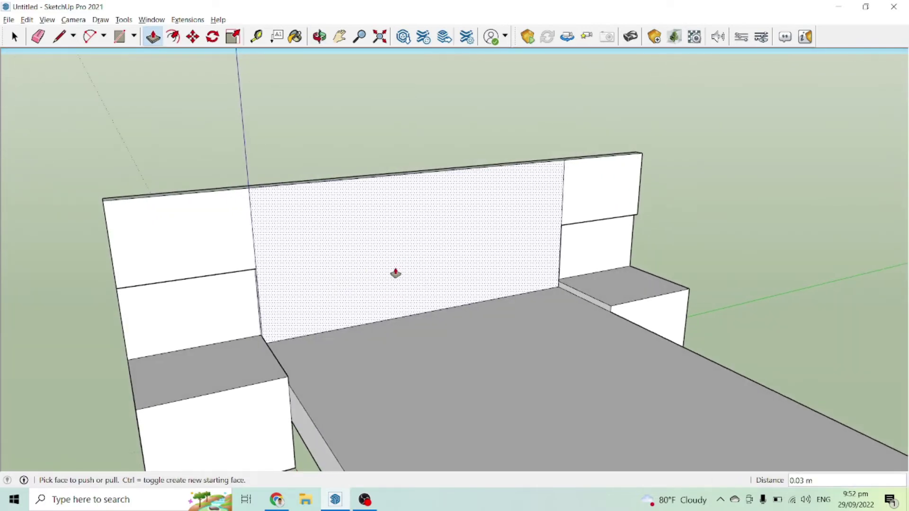
pyautogui.scroll(3, 554, 244)
pyautogui.press('space')
pyautogui.press('l')
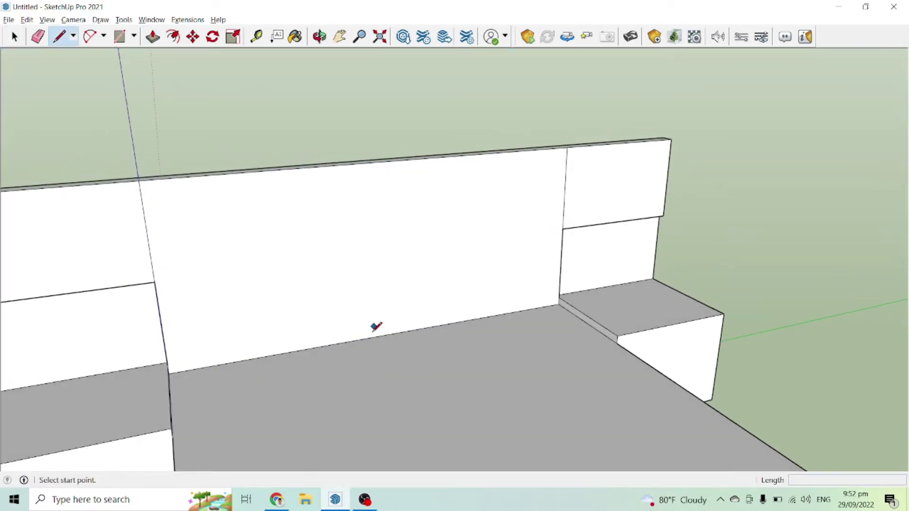
pyautogui.press('space')
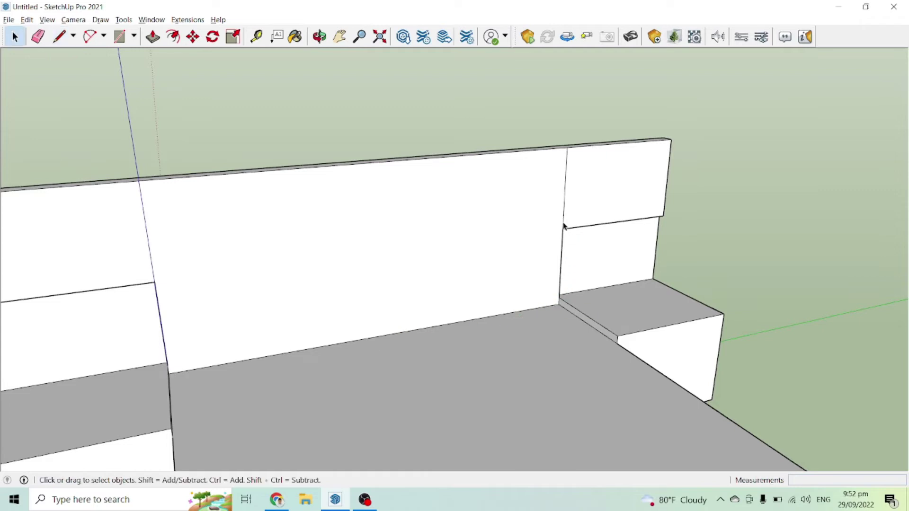
# Copy the vertical edge at the far end of the headboard's middle panel to the slab corner at the panel's opposite end
pyautogui.scroll(4, 563, 247)
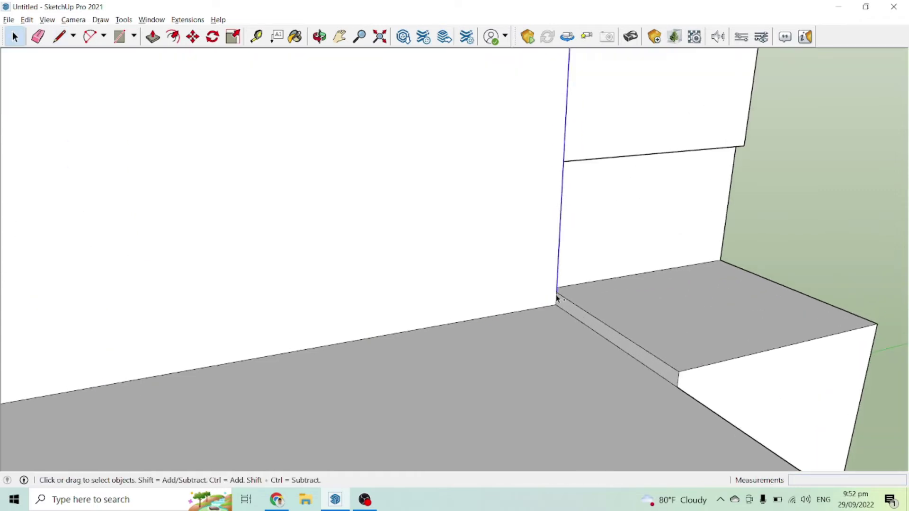
pyautogui.moveTo(557, 300)
pyautogui.mouseDown(button='middle')
pyautogui.moveTo(523, 300)
pyautogui.moveTo(551, 308)
pyautogui.mouseUp(button='middle')
pyautogui.press('m')
pyautogui.click(555, 305)
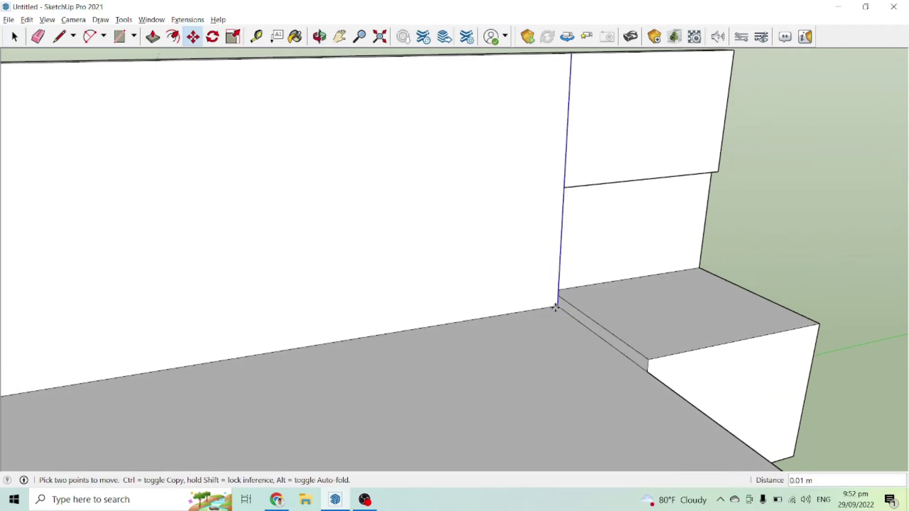
pyautogui.scroll(-3, 544, 307)
pyautogui.press('ctrl')
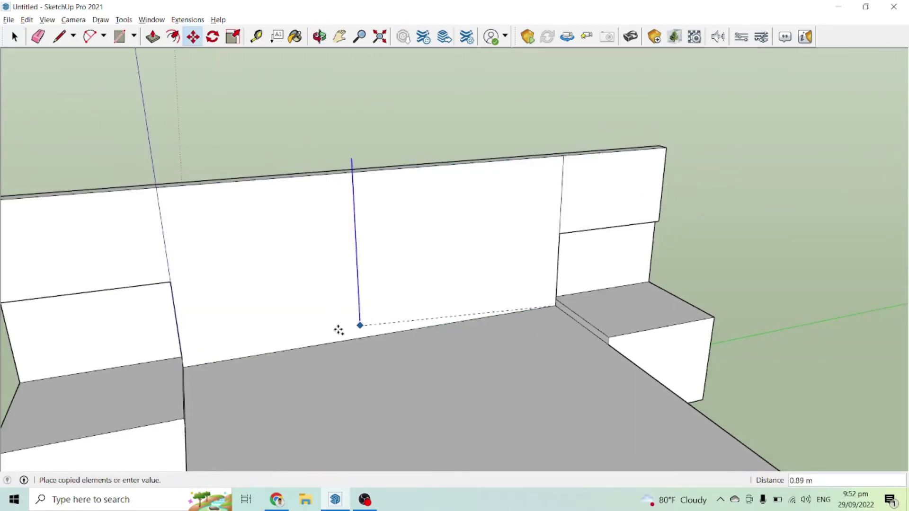
pyautogui.moveTo(202, 361); pyautogui.dragTo(298, 364, button='middle')
pyautogui.scroll(2, 191, 317)
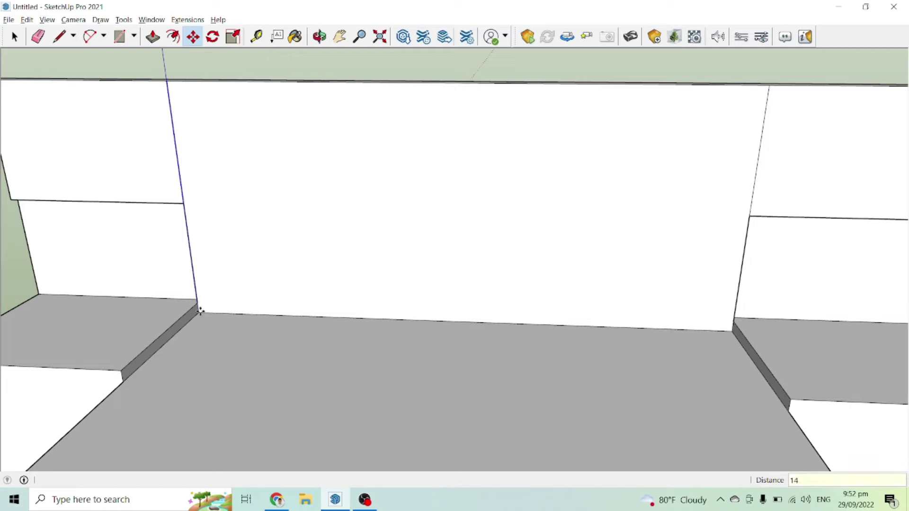
# Divide the copied edges into an array of 14 equal spaces across the headboard's middle panel
pyautogui.press('Return')
pyautogui.scroll(-5, 201, 311)
pyautogui.moveTo(246, 271); pyautogui.dragTo(578, 191, button='middle')
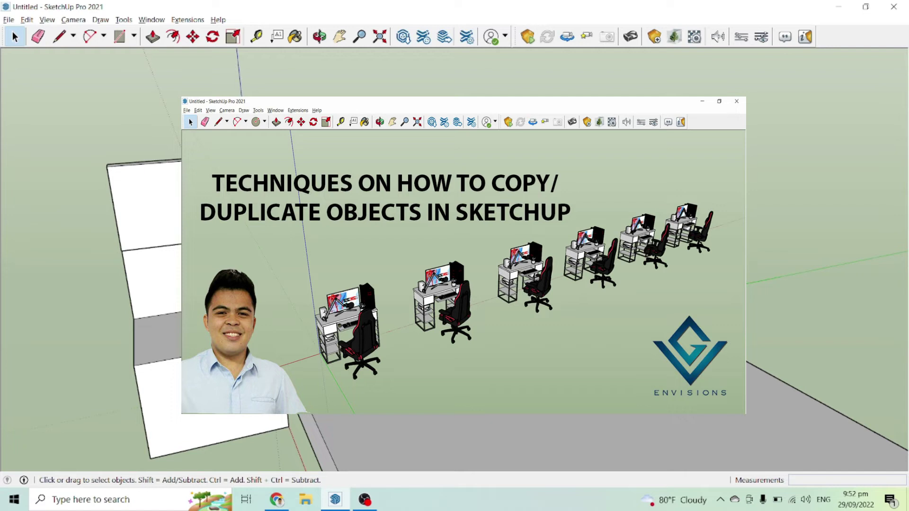
pyautogui.scroll(2, 440, 170)
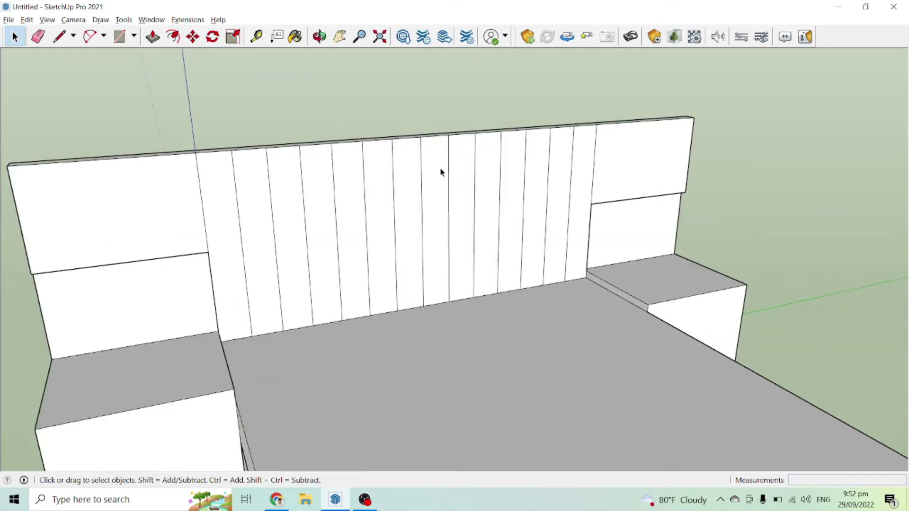
# Copy the division line nearest the end of the headboard's middle panel 0.005 m to each side
pyautogui.moveTo(440, 170); pyautogui.dragTo(455, 213, button='middle')
pyautogui.scroll(3, 597, 212)
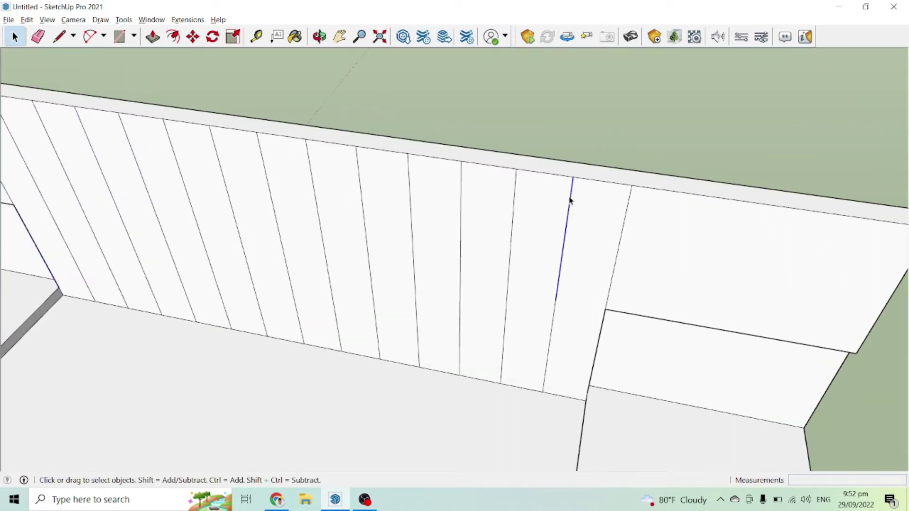
pyautogui.scroll(2, 543, 394)
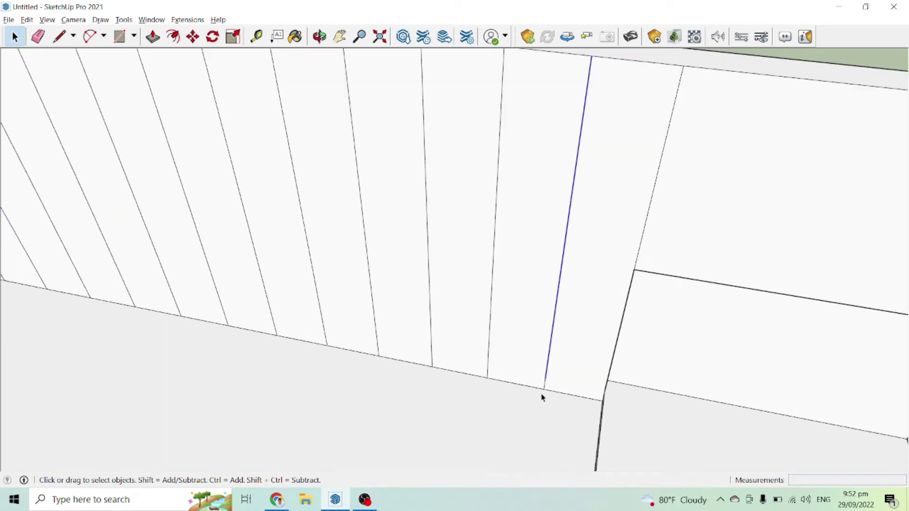
pyautogui.scroll(-2, 544, 390)
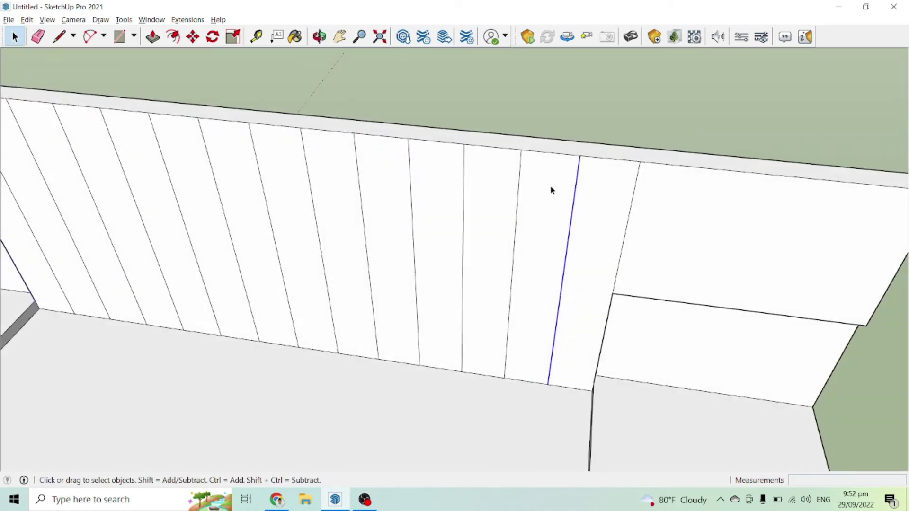
pyautogui.press('m')
pyautogui.scroll(3, 573, 156)
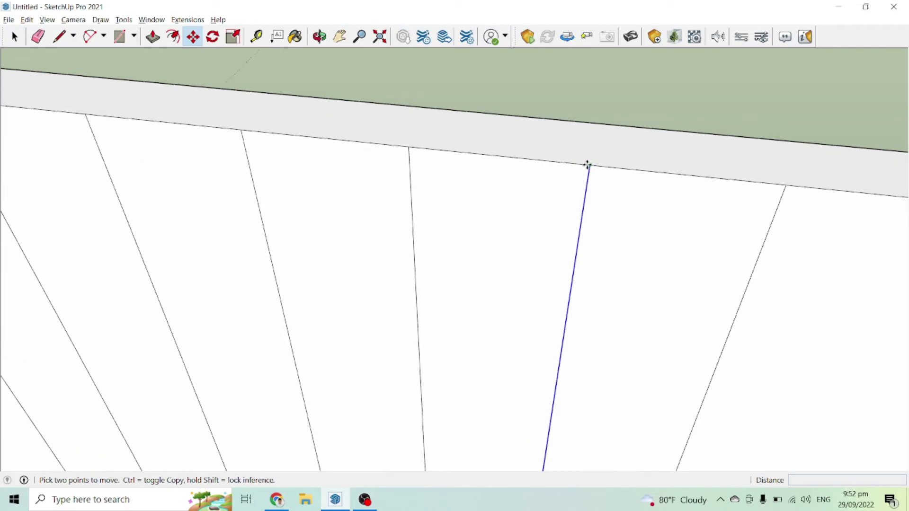
pyautogui.press('ctrl')
pyautogui.click(587, 164)
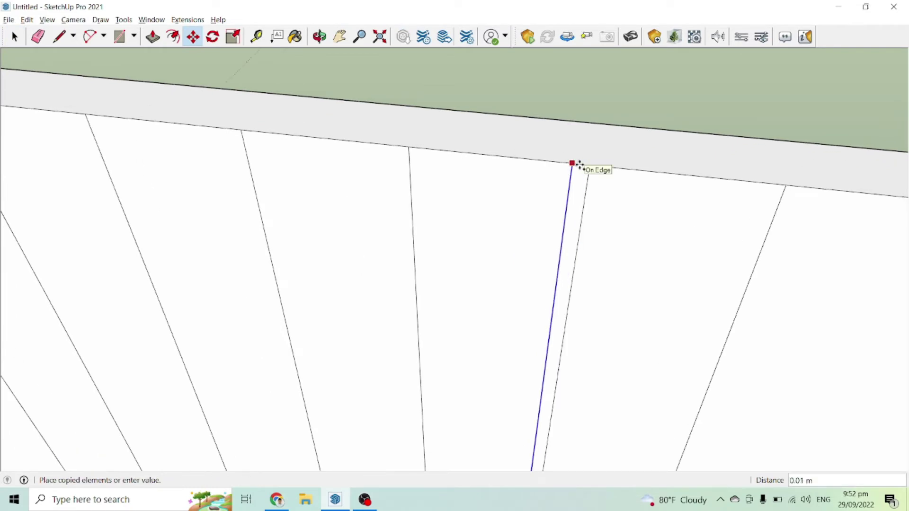
pyautogui.press('Return')
pyautogui.scroll(1, 586, 164)
pyautogui.click(587, 165)
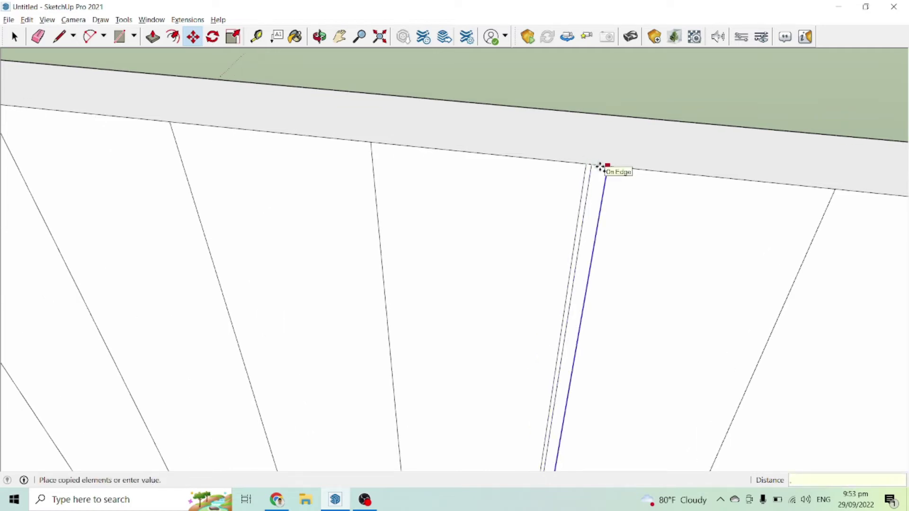
pyautogui.write('.005')
pyautogui.press('Return')
pyautogui.press('space')
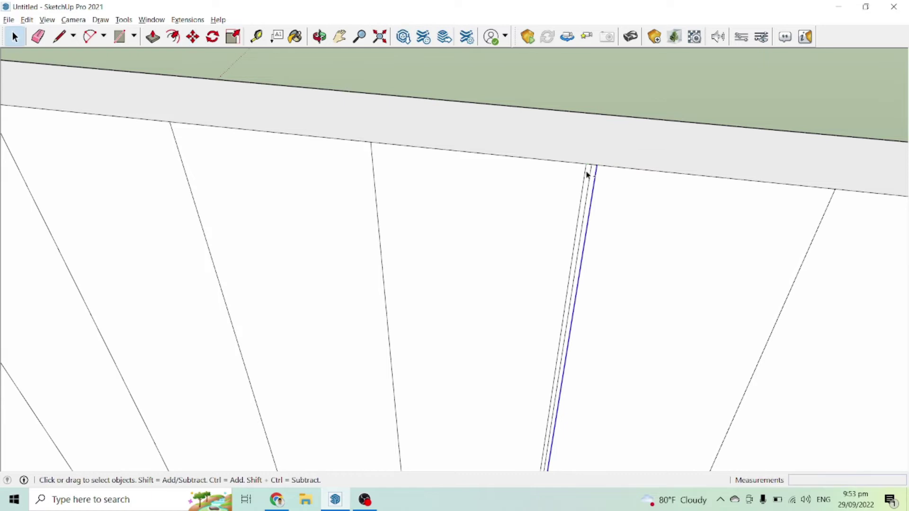
# Select the two offset lines and copy them from their centre line onto the adjacent division line
pyautogui.moveTo(586, 168); pyautogui.dragTo(548, 371, button='middle')
pyautogui.scroll(2, 569, 344)
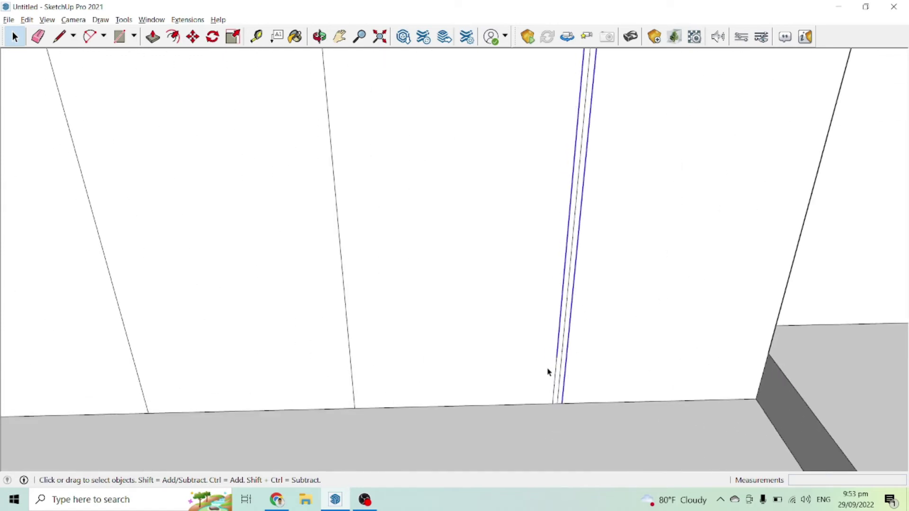
pyautogui.scroll(2, 554, 376)
pyautogui.scroll(-2, 553, 421)
pyautogui.press('m')
pyautogui.moveTo(548, 456); pyautogui.dragTo(599, 211, button='middle')
pyautogui.scroll(2, 596, 220)
pyautogui.scroll(2, 563, 211)
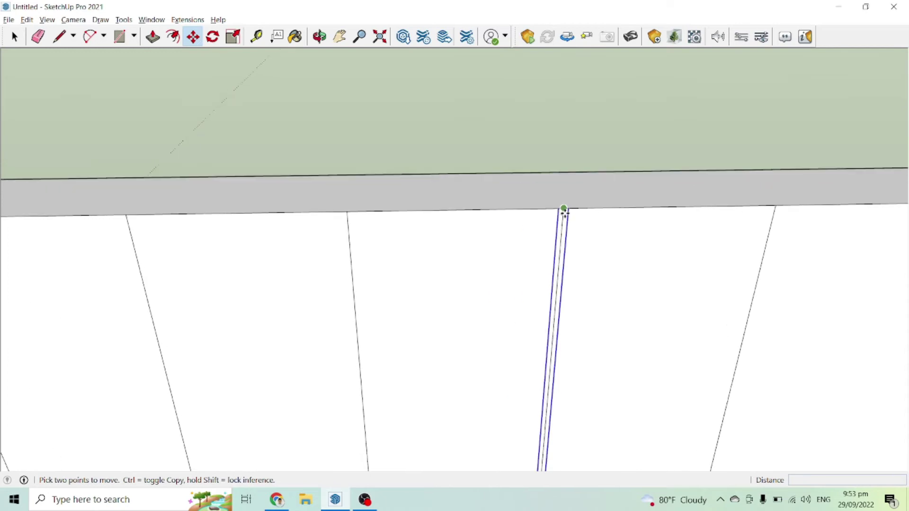
pyautogui.press('ctrl')
pyautogui.click(564, 208)
pyautogui.scroll(-3, 564, 209)
pyautogui.scroll(3, 461, 211)
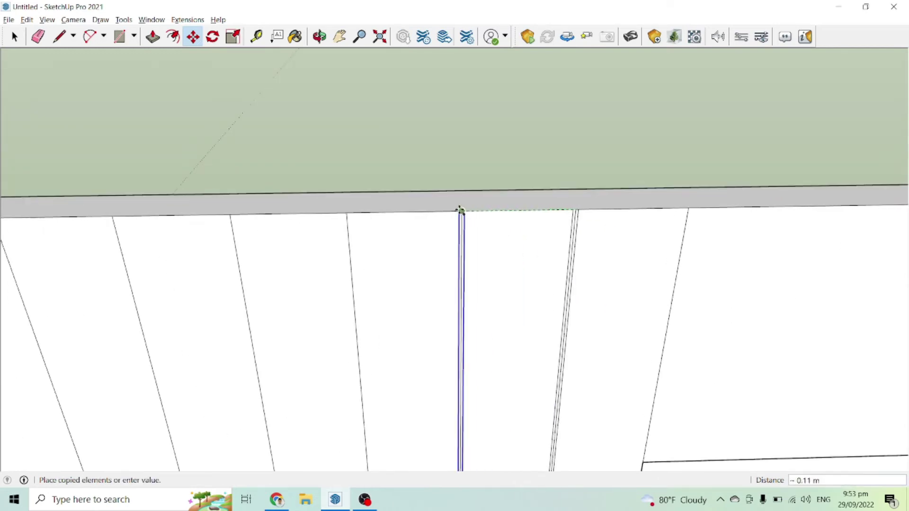
pyautogui.click(464, 213)
# Copy the line pair one division further and multiply it into 12 copies across the headboard's middle panel
pyautogui.click(463, 214)
pyautogui.scroll(-2, 463, 213)
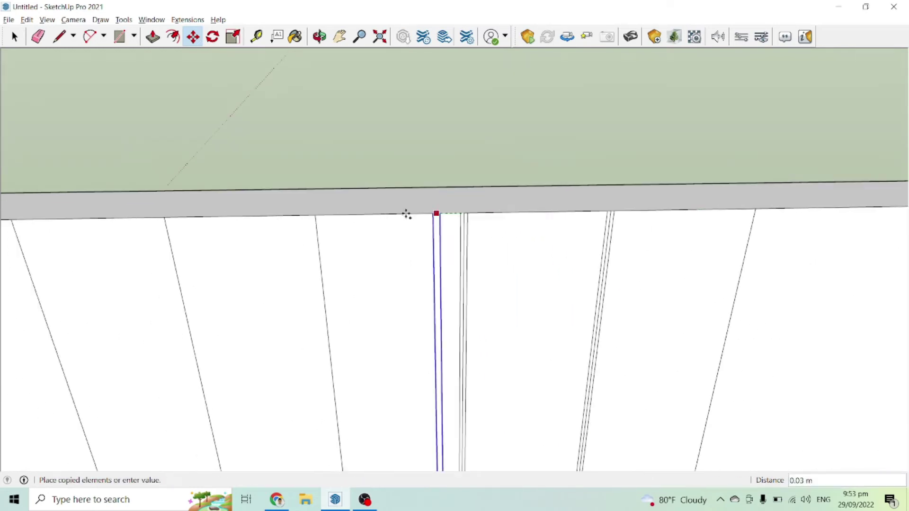
pyautogui.click(320, 213)
pyautogui.scroll(-3, 329, 221)
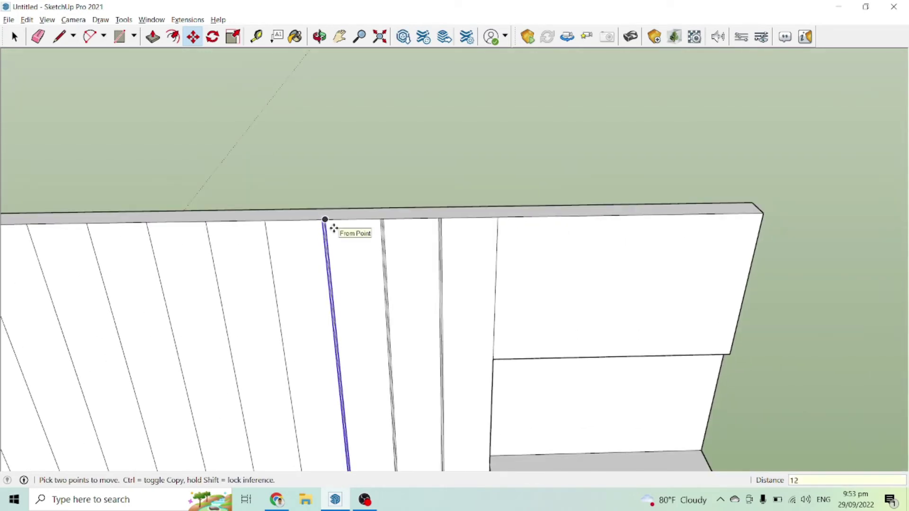
pyautogui.press('Return')
# Erase the surplus line pair around the middle panel's edge beside the nightstand near the origin
pyautogui.scroll(-4, 722, 237)
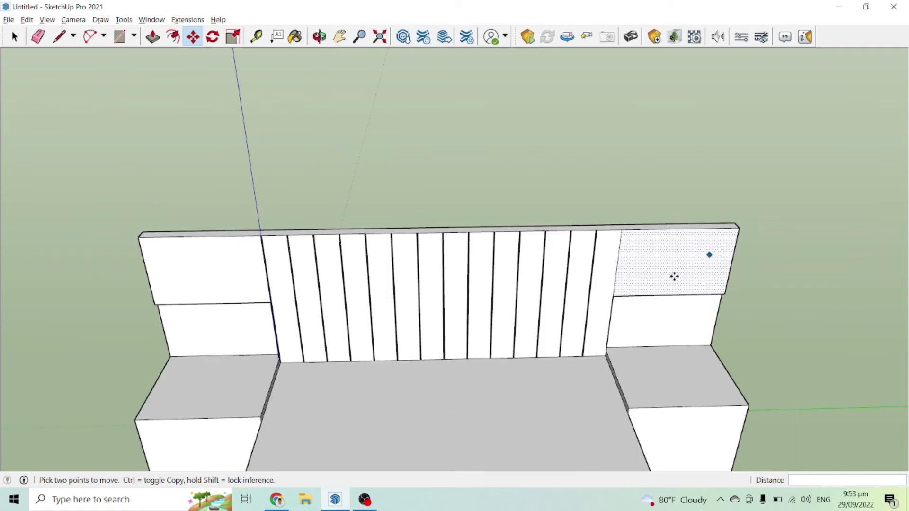
pyautogui.scroll(2, 204, 301)
pyautogui.scroll(6, 308, 254)
pyautogui.scroll(2, 349, 318)
pyautogui.scroll(1, 333, 361)
pyautogui.press('e')
pyautogui.scroll(1, 322, 368)
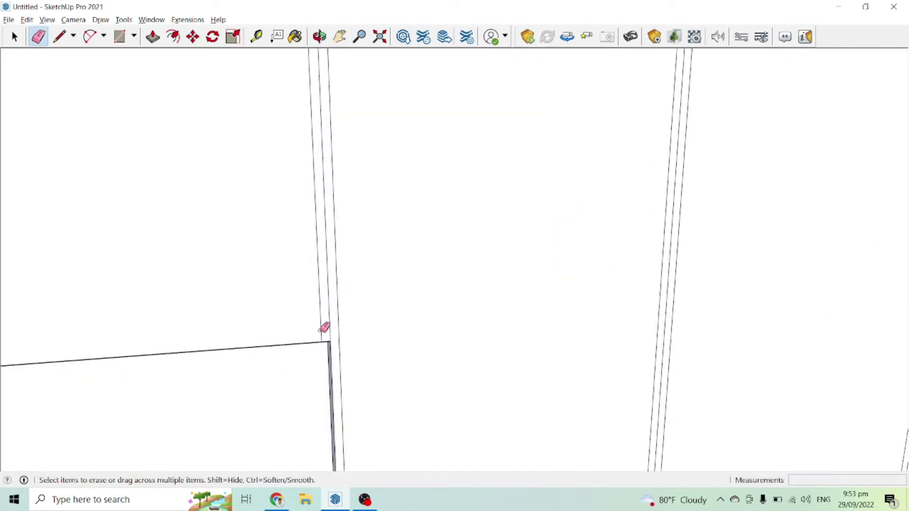
pyautogui.click(337, 330)
pyautogui.scroll(-8, 345, 341)
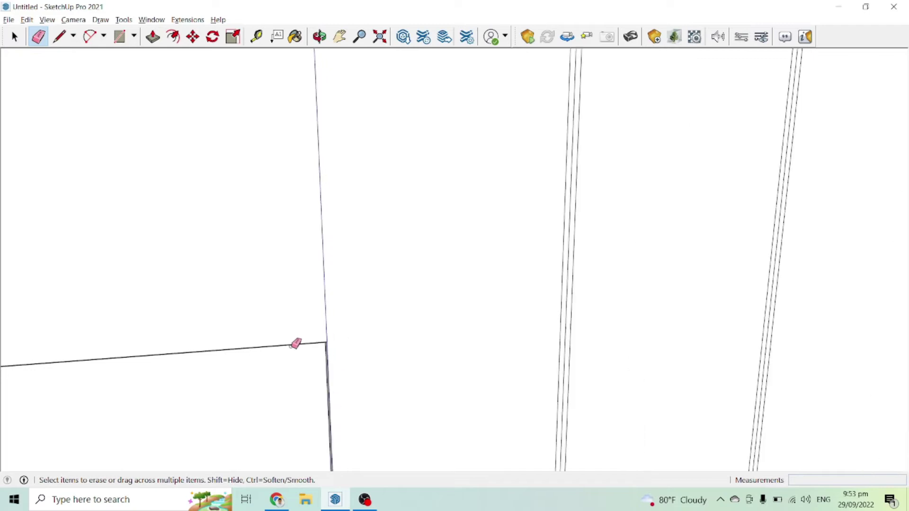
pyautogui.scroll(-3, 430, 260)
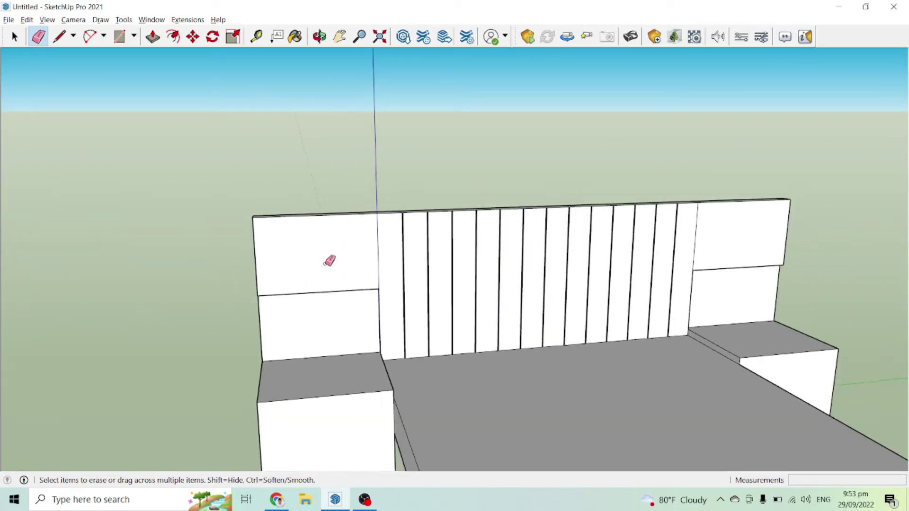
# Erase the original centre line inside each line pair across the headboard's middle panel
pyautogui.press('space')
pyautogui.scroll(2, 633, 278)
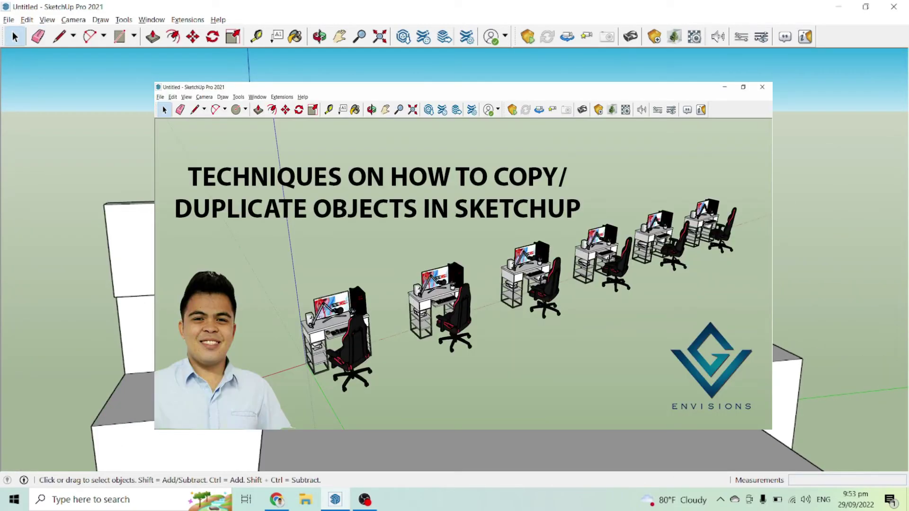
pyautogui.scroll(2, 625, 280)
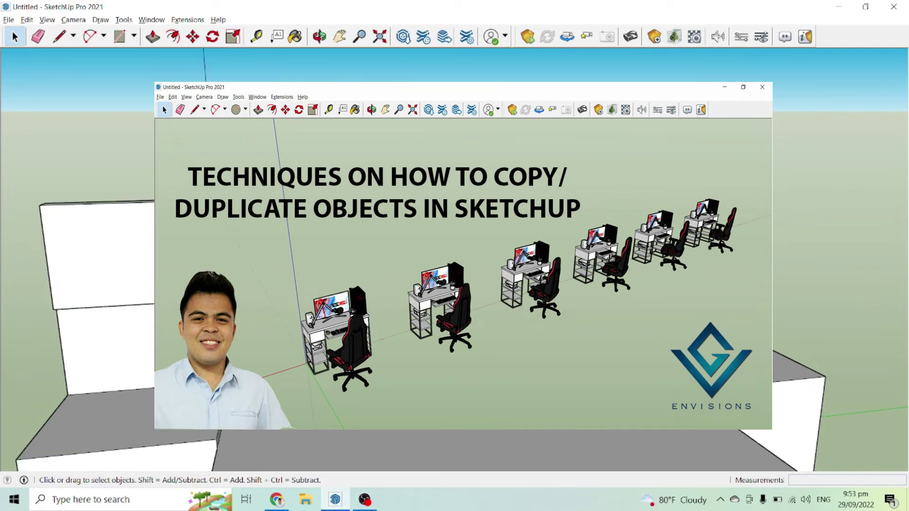
pyautogui.scroll(5, 624, 279)
pyautogui.press('e')
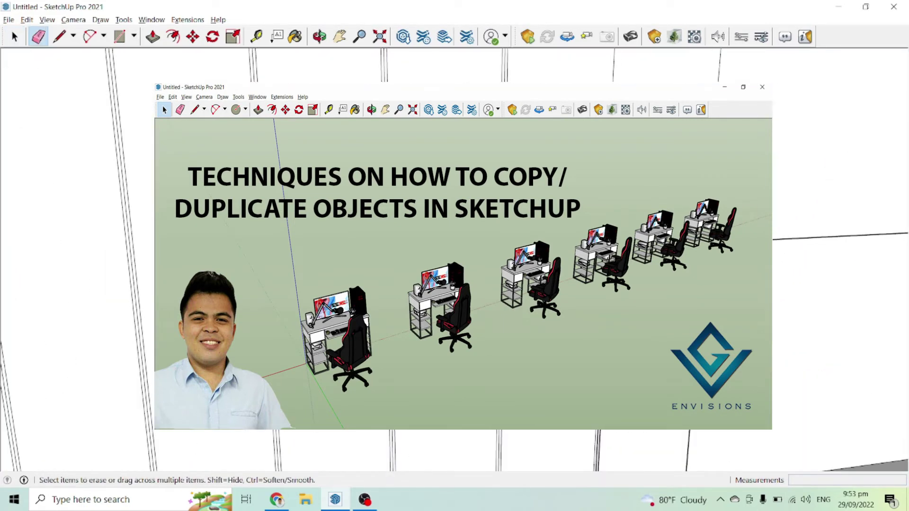
pyautogui.scroll(4, 610, 249)
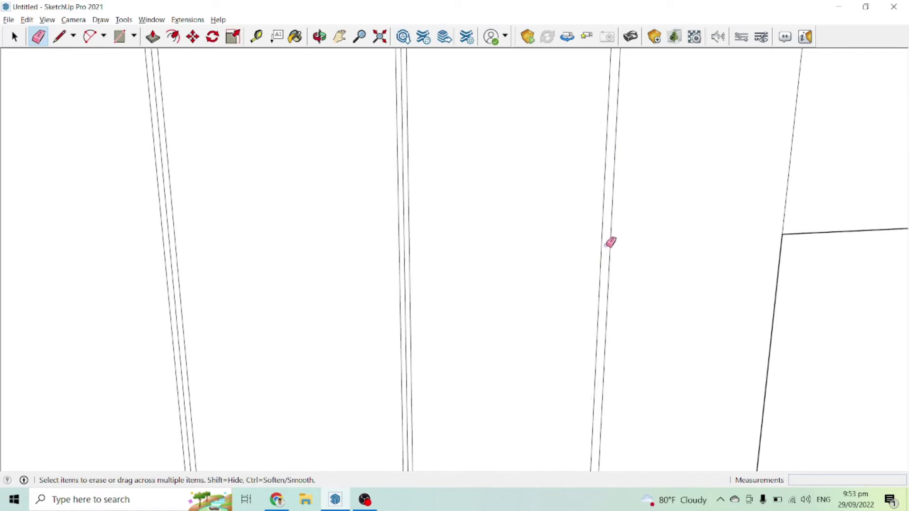
pyautogui.scroll(-6, 611, 242)
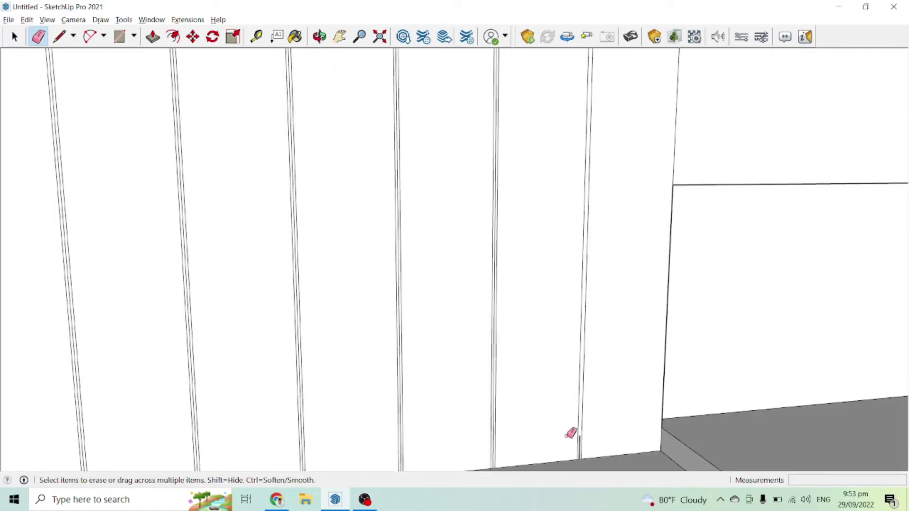
pyautogui.scroll(2, 585, 436)
pyautogui.scroll(-1, 470, 420)
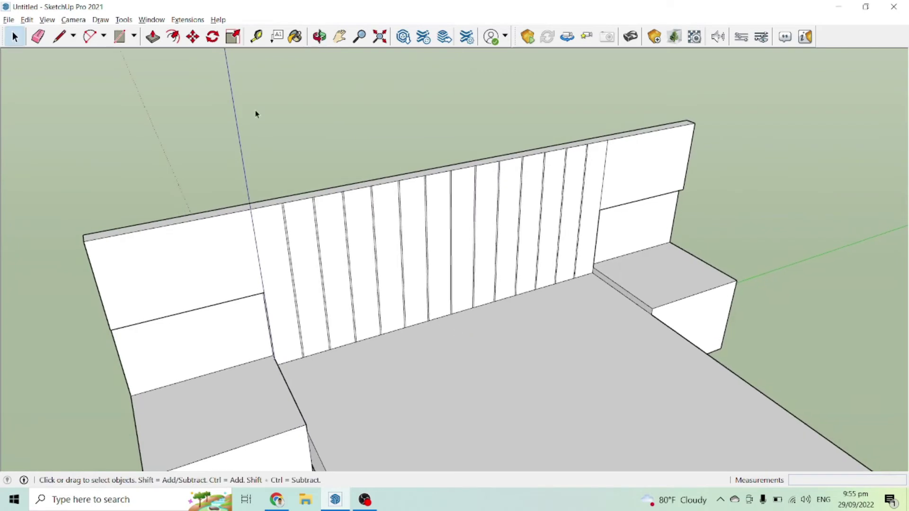
# Push/Pull the first two narrow strips near the origin about 0.02 m into the headboard to form grooves
pyautogui.scroll(3, 275, 114)
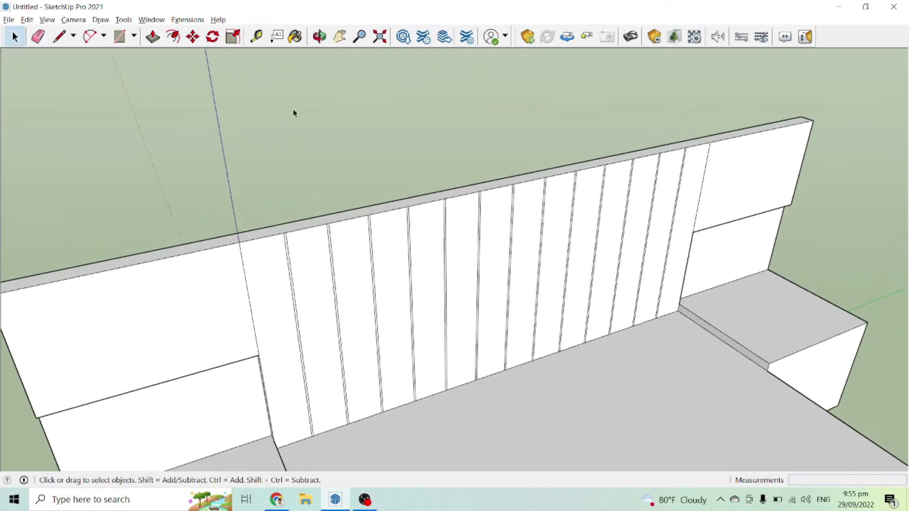
pyautogui.click(152, 36)
pyautogui.scroll(3, 330, 245)
pyautogui.scroll(3, 271, 263)
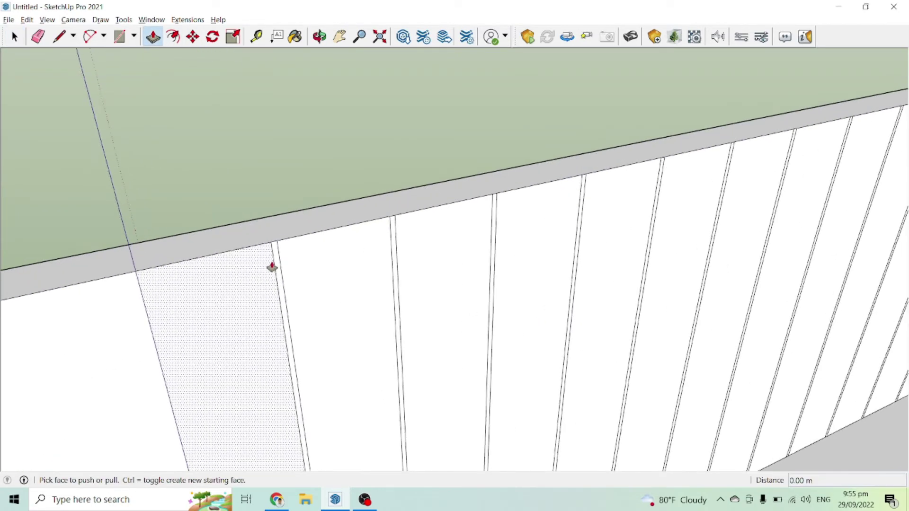
pyautogui.moveTo(279, 245); pyautogui.dragTo(271, 219)
pyautogui.scroll(-3, 2, 298)
pyautogui.scroll(4, 243, 233)
pyautogui.moveTo(303, 248); pyautogui.dragTo(293, 211)
pyautogui.scroll(-3, 211, 248)
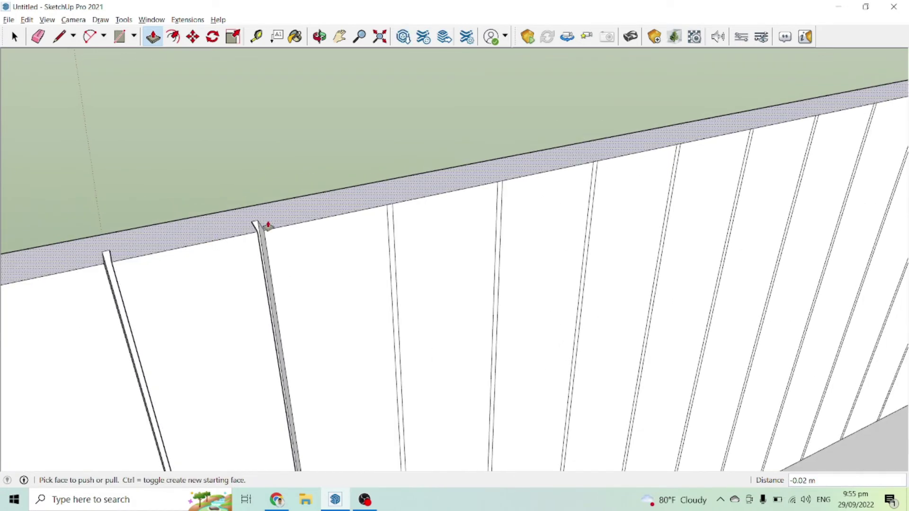
# Recess the remaining narrow strips of the middle panel to the same depth as the first grooves
pyautogui.scroll(3, 392, 229)
pyautogui.click(376, 232)
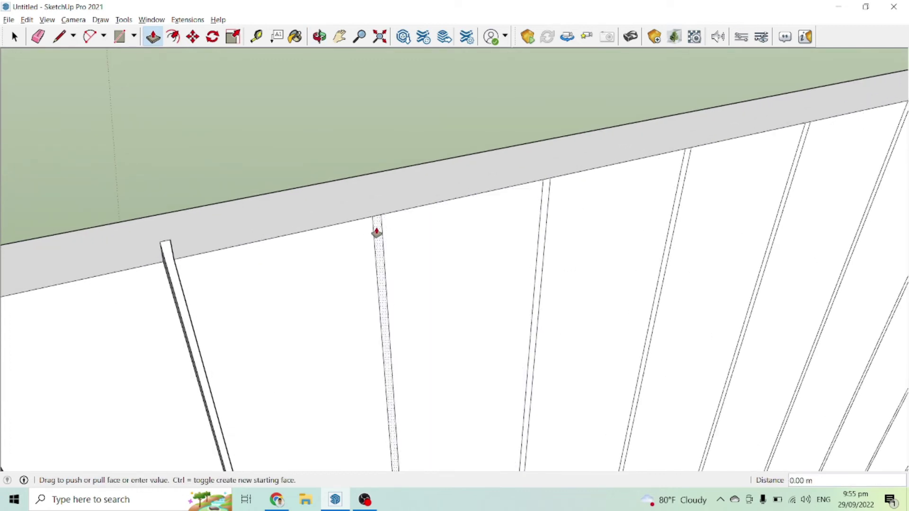
pyautogui.click(376, 232)
pyautogui.doubleClick(544, 191)
pyautogui.scroll(-4, 135, 318)
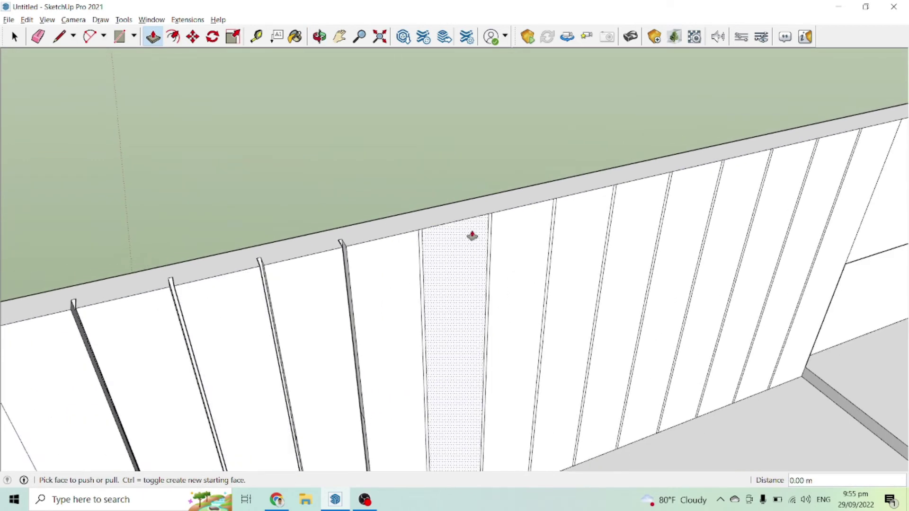
pyautogui.scroll(2, 426, 246)
pyautogui.doubleClick(389, 253)
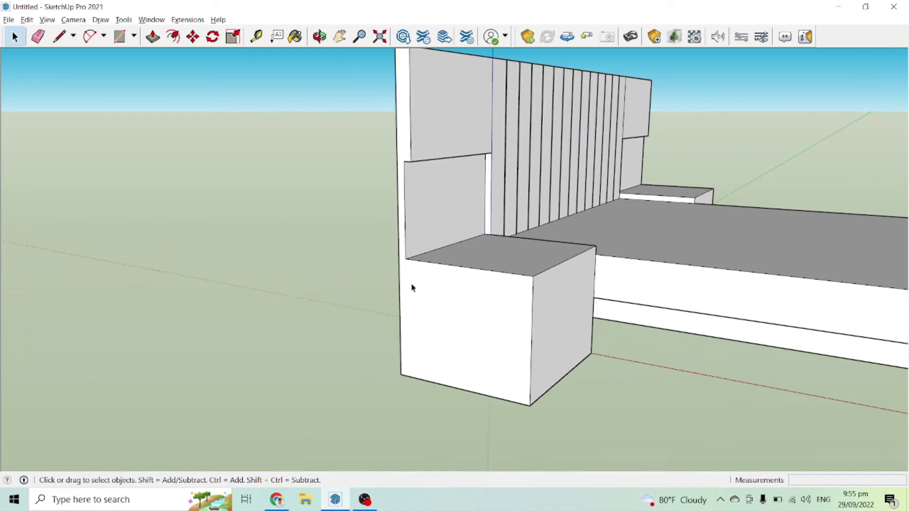
# Draw a vertical line from the nightstand's back top corner to its base, separating its outer side from the headboard edge
pyautogui.scroll(2, 402, 253)
pyautogui.scroll(-1, 402, 254)
pyautogui.press('l')
pyautogui.scroll(1, 397, 248)
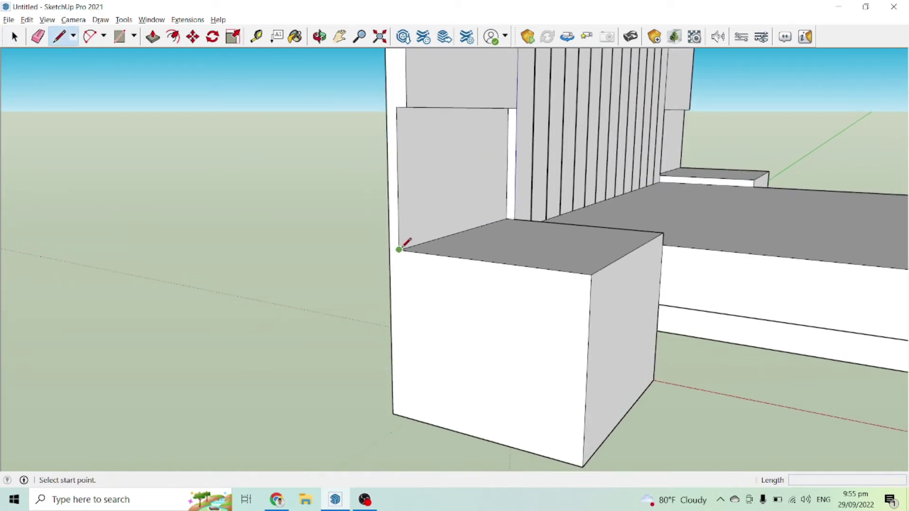
pyautogui.click(398, 249)
pyautogui.click(402, 417)
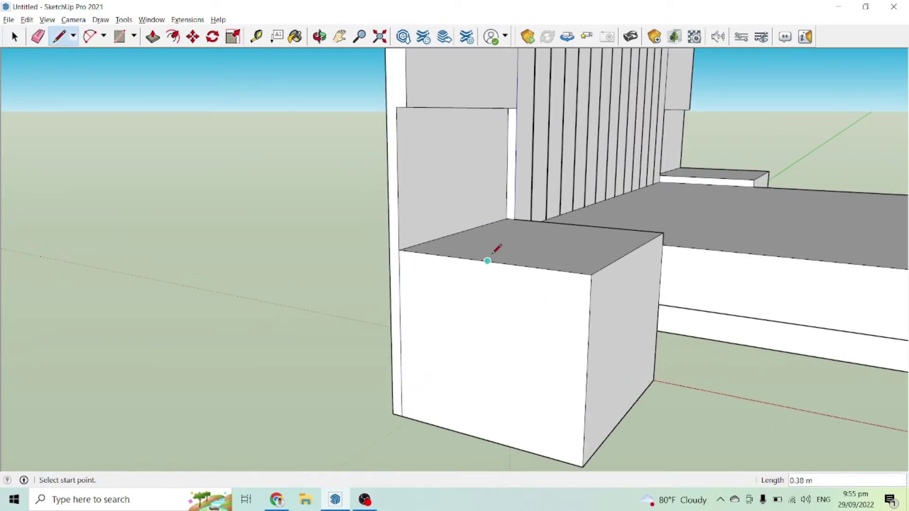
# Offset the outline of the nightstand's outer side face about 0.02 m inward
pyautogui.press('f')
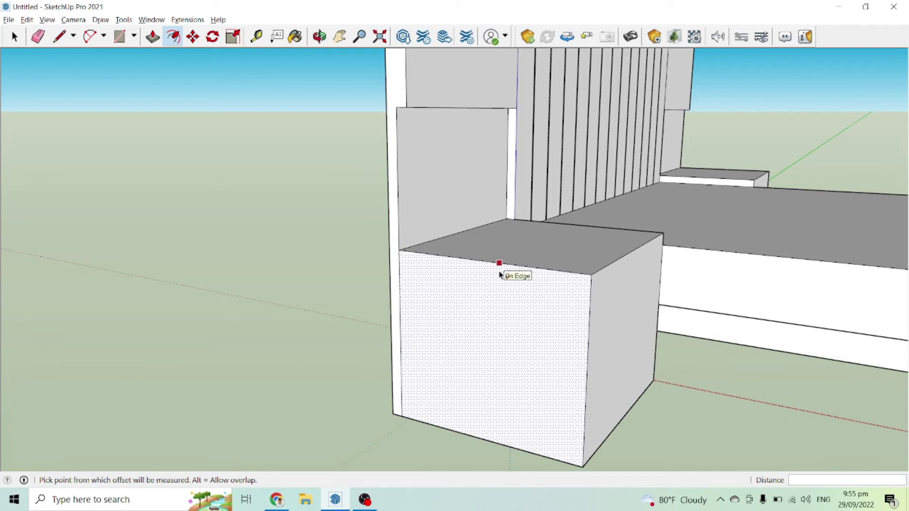
pyautogui.click(499, 274)
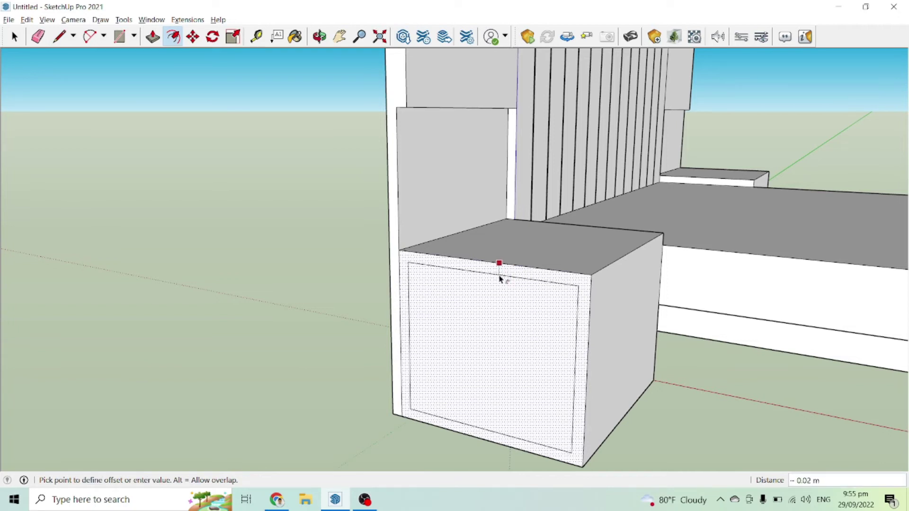
pyautogui.press('Return')
# Push/Pull the inner face of the nightstand's outer side about 0.02 m inward
pyautogui.moveTo(499, 277); pyautogui.dragTo(432, 333, button='middle')
pyautogui.press('p')
pyautogui.scroll(1, 416, 348)
pyautogui.scroll(2, 416, 348)
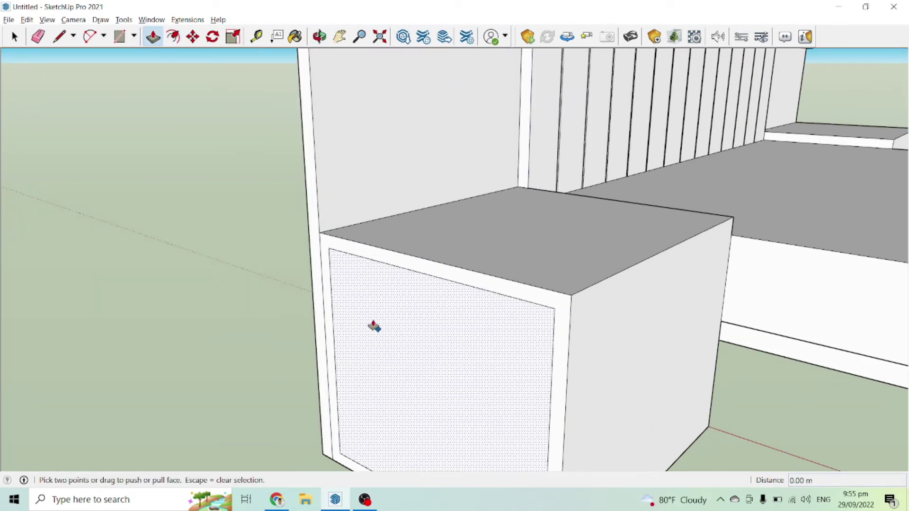
pyautogui.click(360, 308)
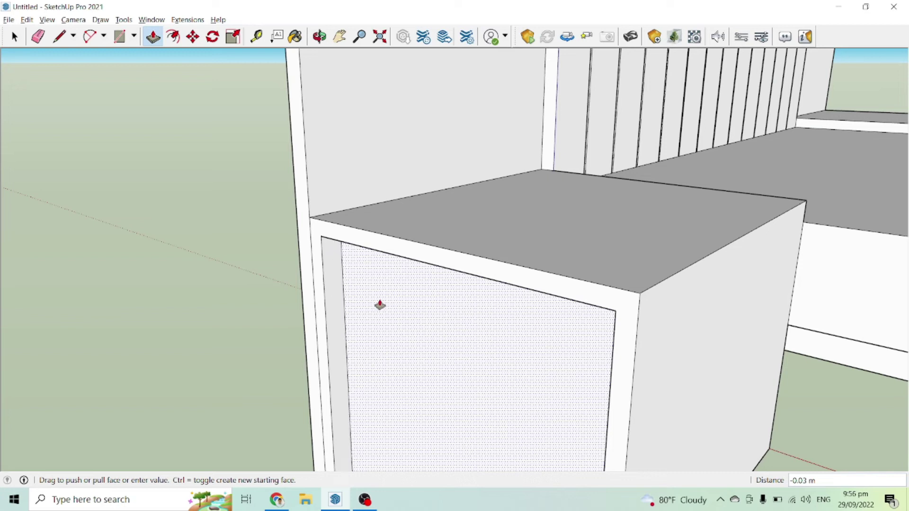
pyautogui.click(377, 304)
pyautogui.scroll(-3, 377, 293)
pyautogui.scroll(6, 361, 398)
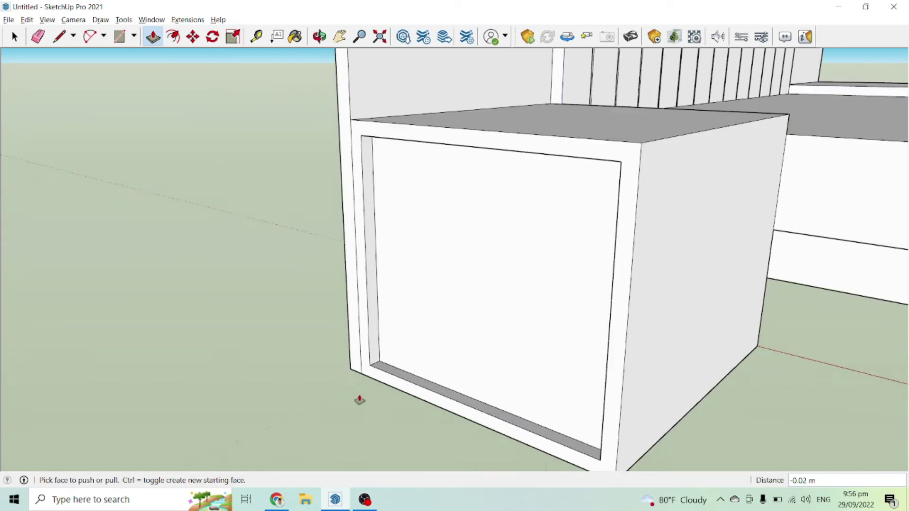
# Push/Pull the recess's narrow back wall on the nightstand's outer side out to the headboard line
pyautogui.click(375, 356)
pyautogui.click(361, 363)
pyautogui.scroll(-8, 497, 209)
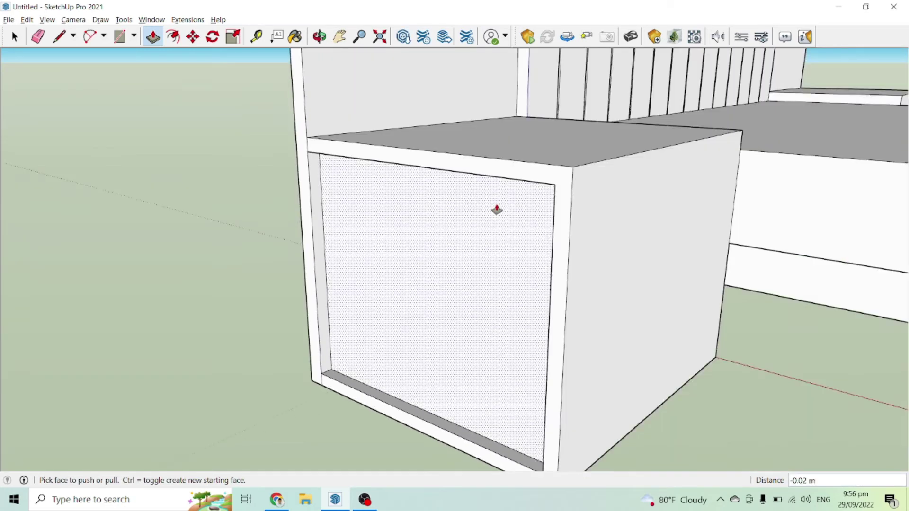
# Draw a vertical line on the opposite nightstand's outer side from its back top corner to the base, removing the old line beside it
pyautogui.moveTo(560, 213); pyautogui.dragTo(368, 211, button='middle')
pyautogui.moveTo(587, 246); pyautogui.dragTo(318, 190, button='middle')
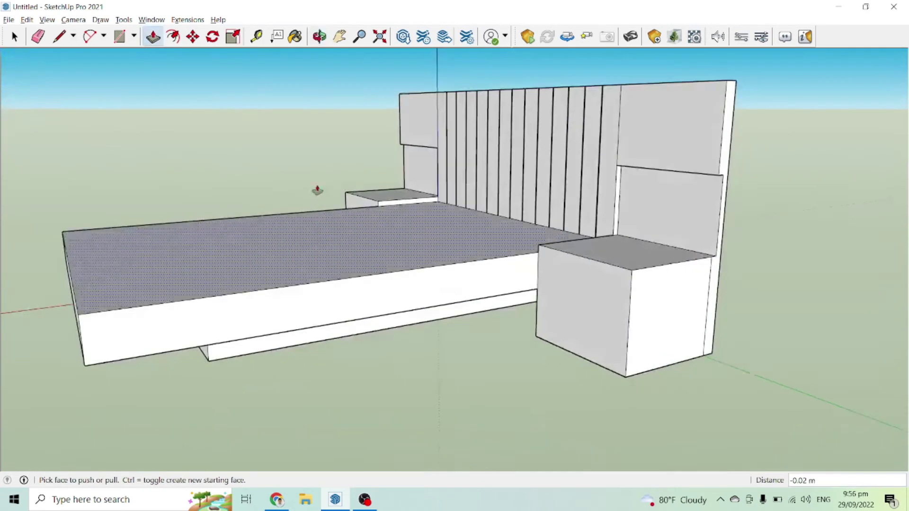
pyautogui.moveTo(744, 277); pyautogui.dragTo(626, 322, button='middle')
pyautogui.scroll(5, 626, 322)
pyautogui.scroll(-2, 607, 319)
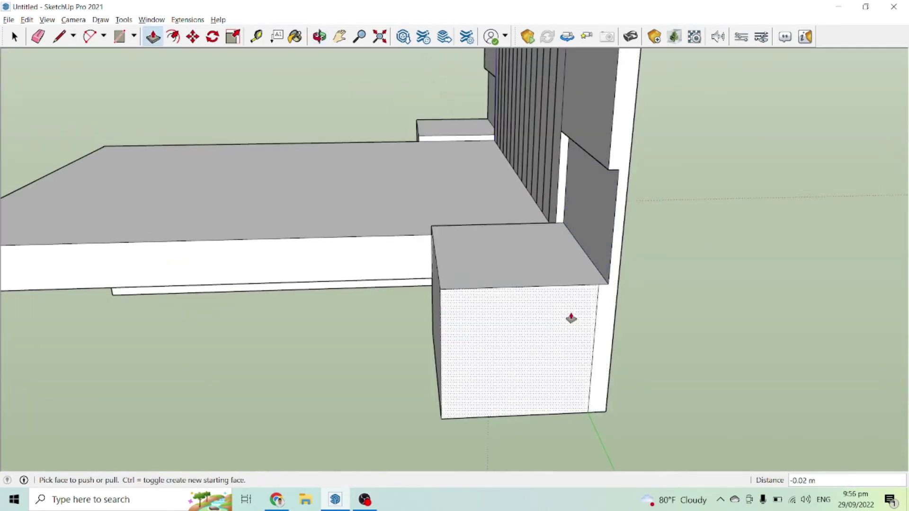
pyautogui.press('l')
pyautogui.scroll(2, 633, 263)
pyautogui.click(628, 268)
pyautogui.click(609, 457)
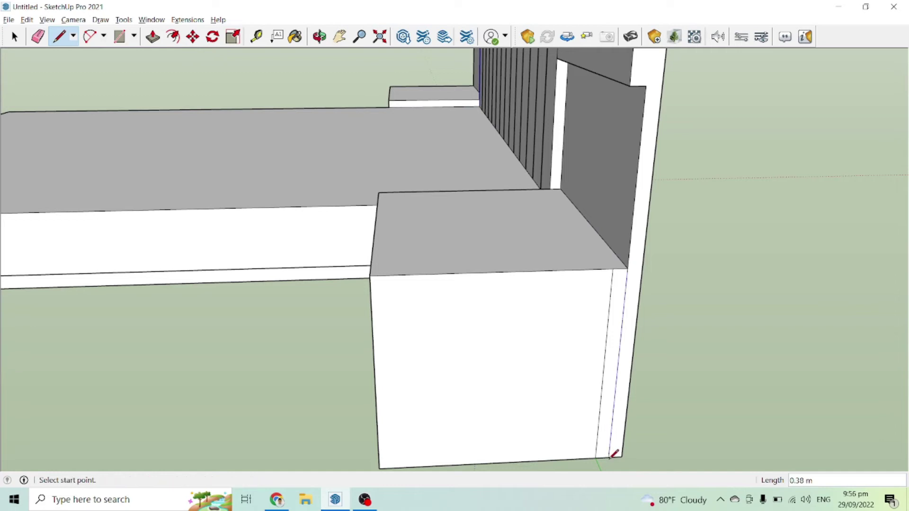
pyautogui.press('space')
# Offset the outline of the opposite nightstand's outer side face inward to form a narrow frame
pyautogui.moveTo(601, 430); pyautogui.dragTo(587, 284, button='middle')
pyautogui.press('f')
pyautogui.click(610, 207)
pyautogui.click(604, 208)
pyautogui.scroll(2, 591, 279)
# Push/Pull the framed inner face of the opposite nightstand's outer side inward to recess it
pyautogui.press('p')
pyautogui.scroll(2, 592, 370)
pyautogui.click(600, 374)
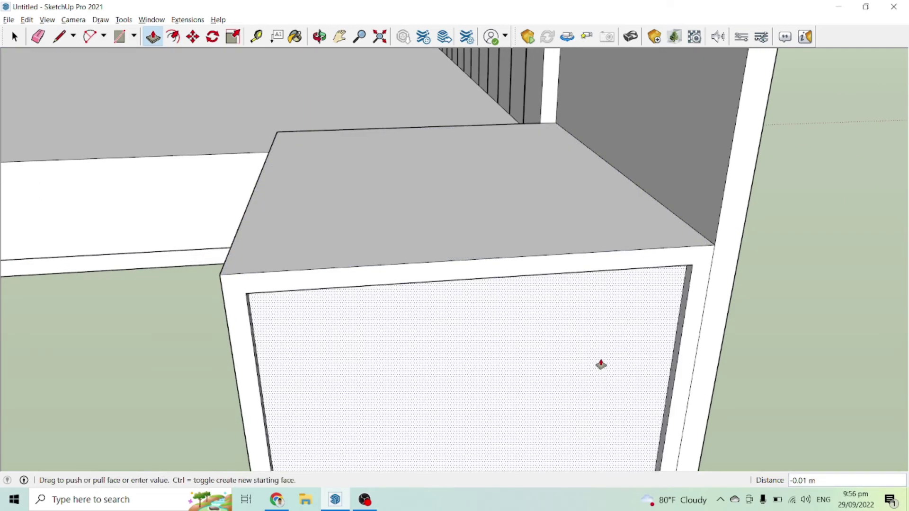
pyautogui.click(598, 360)
pyautogui.scroll(-2, 598, 360)
# Push/Pull the narrow back wall of the opposite nightstand's recess out to the headboard line
pyautogui.moveTo(598, 360); pyautogui.dragTo(717, 362, button='middle')
pyautogui.scroll(3, 745, 348)
pyautogui.click(758, 361)
pyautogui.click(771, 367)
pyautogui.scroll(3, 743, 445)
# Draw a horizontal line across the first nightstand's front from the midpoint of its outer vertical edge to the inner edge
pyautogui.moveTo(730, 445); pyautogui.dragTo(704, 255, button='middle')
pyautogui.scroll(-3, 706, 379)
pyautogui.scroll(3, 771, 66)
pyautogui.scroll(2, 718, 159)
pyautogui.moveTo(710, 223)
pyautogui.mouseDown(button='middle')
pyautogui.moveTo(700, 182)
pyautogui.moveTo(681, 256)
pyautogui.mouseUp(button='middle')
pyautogui.scroll(-3, 659, 109)
pyautogui.moveTo(697, 146)
pyautogui.mouseDown(button='middle')
pyautogui.moveTo(689, 324)
pyautogui.moveTo(568, 319)
pyautogui.moveTo(355, 239)
pyautogui.moveTo(145, 270)
pyautogui.mouseUp(button='middle')
pyautogui.scroll(-2, 683, 307)
pyautogui.scroll(3, 145, 270)
pyautogui.press('space')
pyautogui.press('l')
pyautogui.scroll(2, 215, 279)
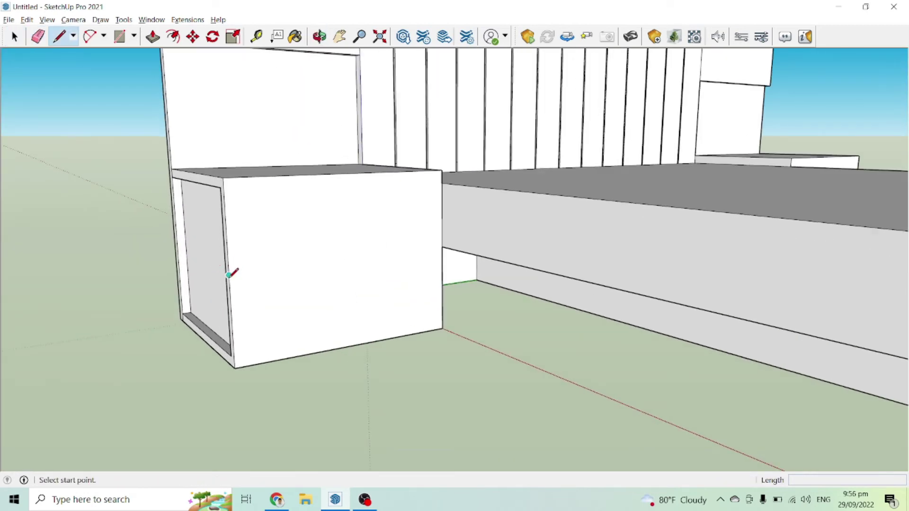
pyautogui.click(229, 275)
pyautogui.click(442, 251)
pyautogui.moveTo(435, 256); pyautogui.dragTo(283, 330, button='middle')
# Copy the nightstand front's horizontal middle line a few millimetres upward
pyautogui.press('space')
pyautogui.scroll(3, 126, 354)
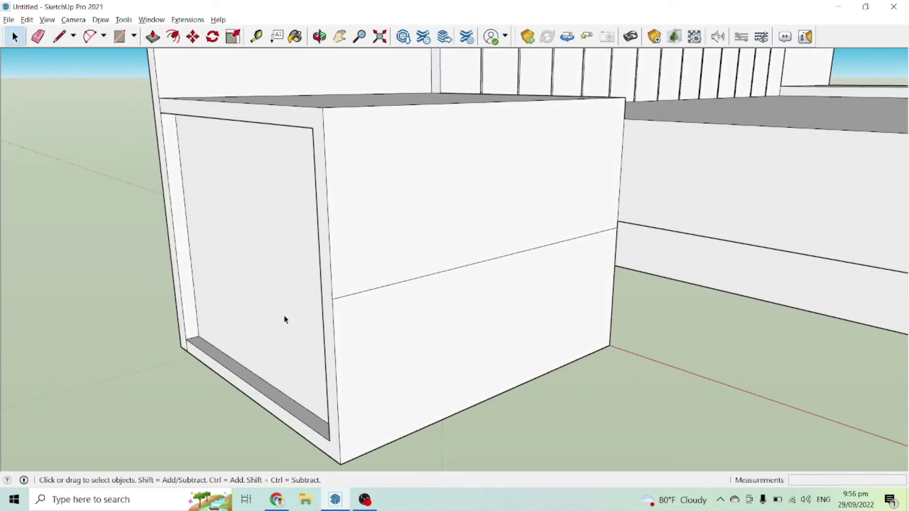
pyautogui.press('m')
pyautogui.scroll(2, 284, 319)
pyautogui.press('space')
pyautogui.click(381, 286)
pyautogui.press('m')
pyautogui.scroll(1, 340, 289)
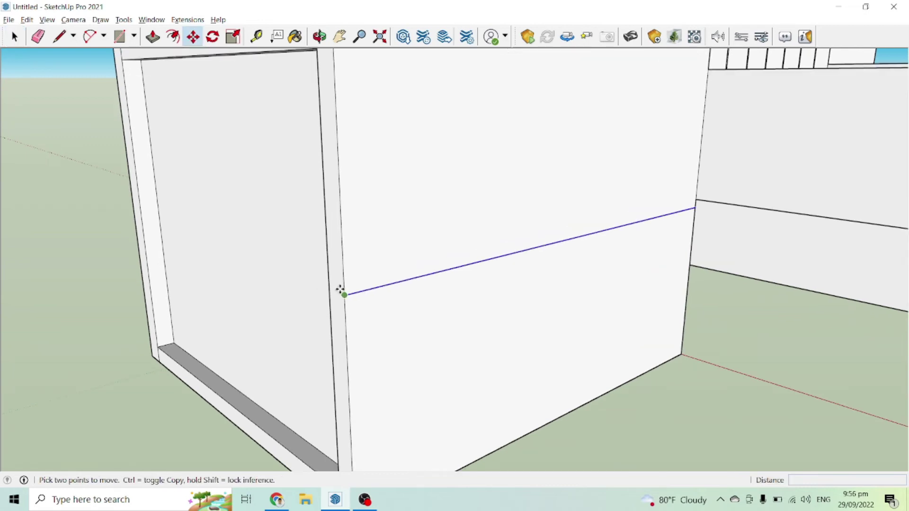
pyautogui.scroll(1, 340, 290)
pyautogui.click(344, 294)
pyautogui.press('ctrl')
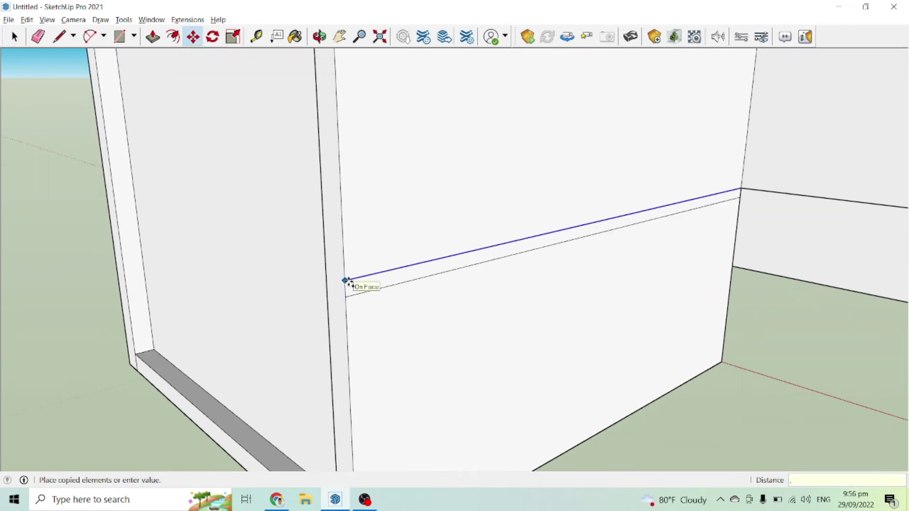
pyautogui.press('Return')
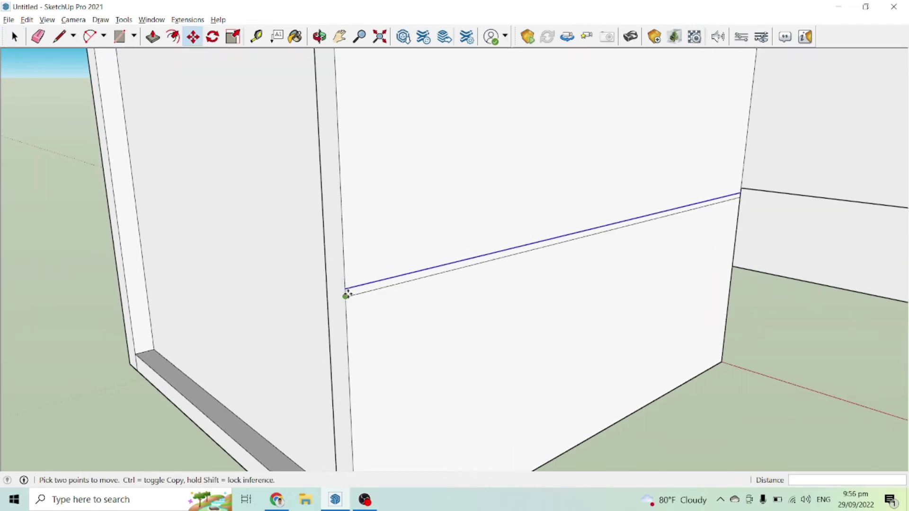
# Try to copy the upper line 0.001 m downward on the nightstand front and undo the copy
pyautogui.scroll(1, 345, 284)
pyautogui.click(345, 282)
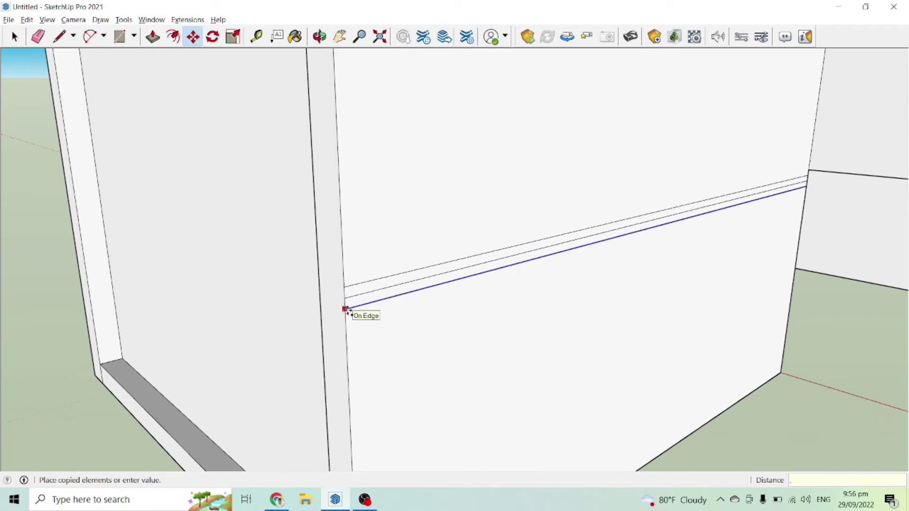
pyautogui.press('Escape')
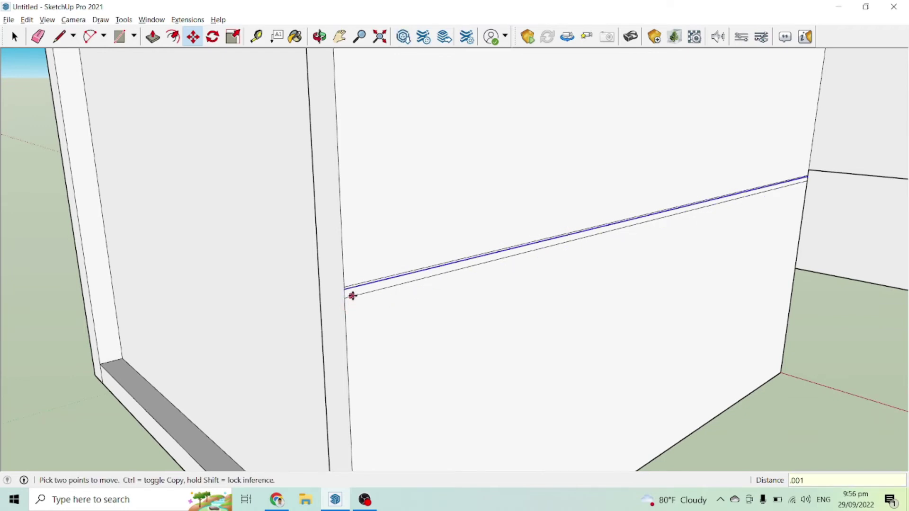
pyautogui.hotkey('ctrl', 'z')
# Copy the upper horizontal line 0.01 m downward so it lies below the nightstand's middle line
pyautogui.click(354, 288)
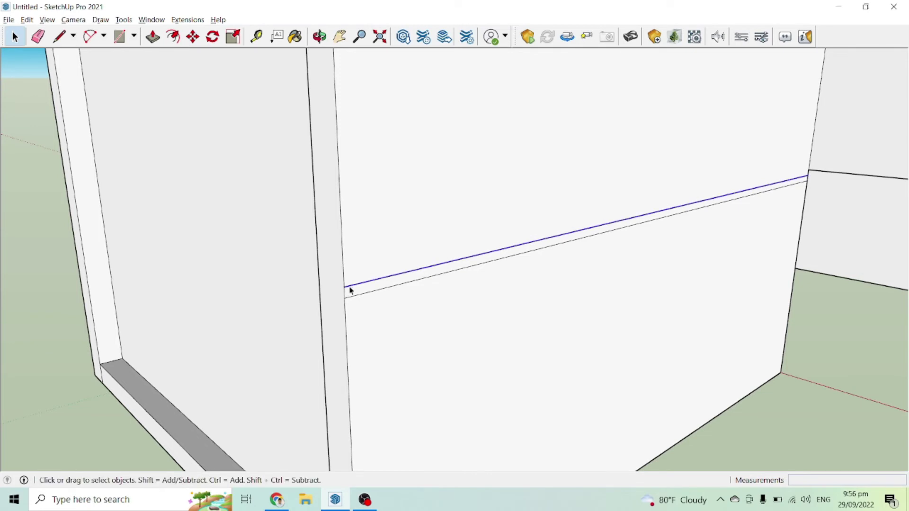
pyautogui.press('m')
pyautogui.click(345, 286)
pyautogui.press('ctrl')
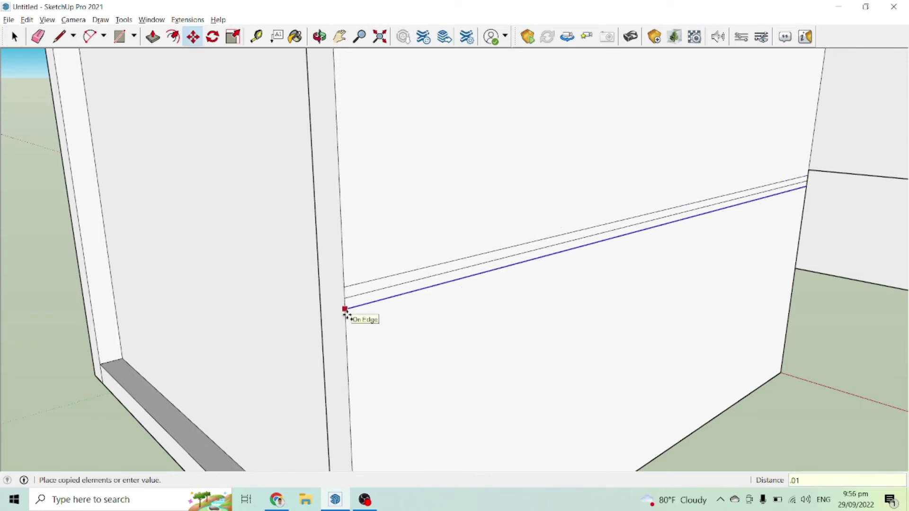
pyautogui.click(345, 310)
# Copy the two outer groove lines to the matching place on the opposite nightstand's front, using the nightstands' top corners as reference points
pyautogui.press('space')
pyautogui.keyDown('ctrl'); pyautogui.click(357, 286); pyautogui.keyUp('ctrl')
pyautogui.press('m')
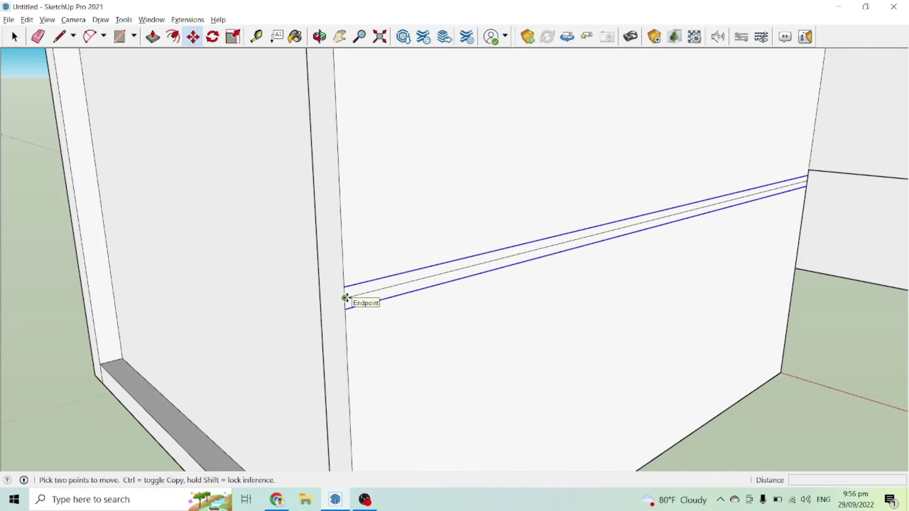
pyautogui.scroll(-5, 334, 302)
pyautogui.scroll(3, 319, 290)
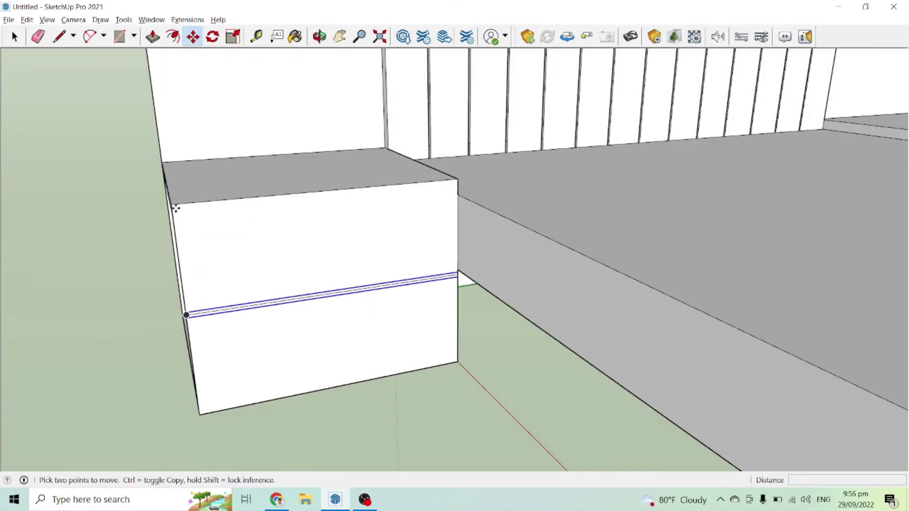
pyautogui.click(171, 205)
pyautogui.press('ctrl')
pyautogui.scroll(-3, 66, 290)
pyautogui.moveTo(724, 208); pyautogui.dragTo(254, 251, button='middle')
pyautogui.click(677, 232)
pyautogui.press('space')
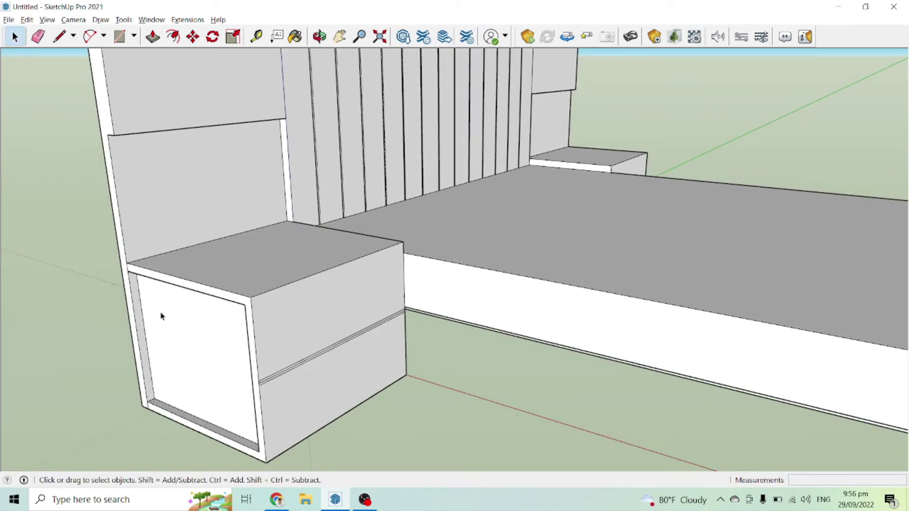
# Erase the middle line between the two groove lines on the first nightstand's front
pyautogui.scroll(8, 472, 424)
pyautogui.press('e')
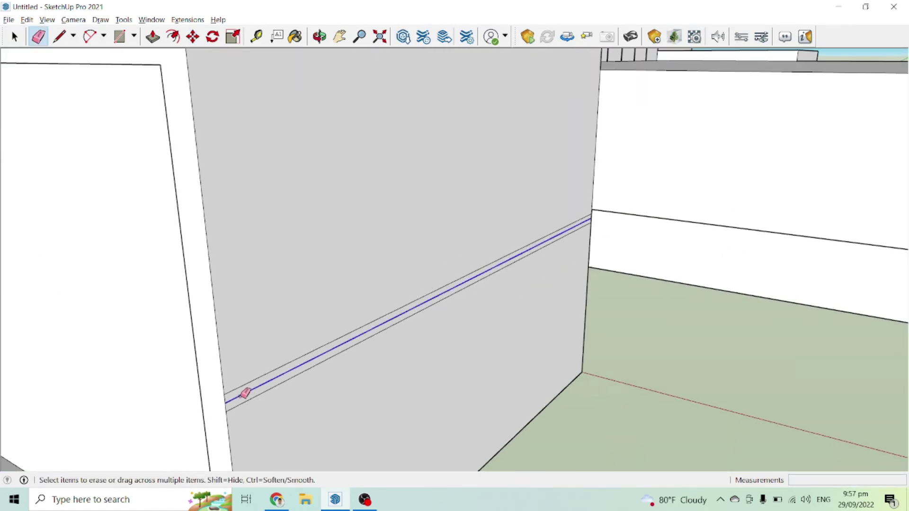
pyautogui.click(241, 397)
pyautogui.scroll(-1, 260, 357)
# Push/Pull the narrow strip between the first nightstand's drawer fronts about 0.01 m inward to form a groove
pyautogui.press('p')
pyautogui.scroll(3, 201, 399)
pyautogui.click(303, 390)
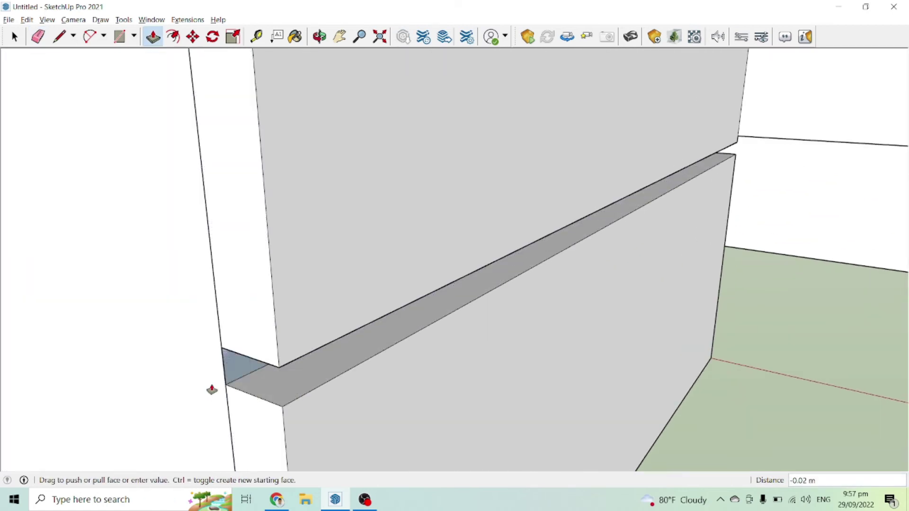
pyautogui.click(260, 390)
pyautogui.scroll(-2, 223, 412)
pyautogui.scroll(-3, 135, 421)
# Push/Pull the narrow strip on the opposite nightstand's front about 0.01 m inward to form the matching groove
pyautogui.moveTo(135, 421); pyautogui.dragTo(286, 241, button='middle')
pyautogui.scroll(6, 501, 310)
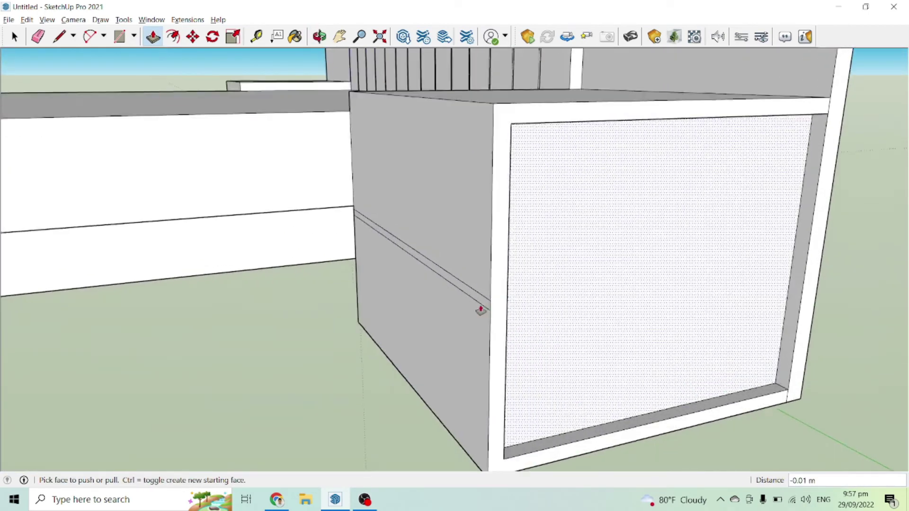
pyautogui.click(480, 309)
pyautogui.click(496, 308)
# Examine the whole bed, including the headboard and both grooved nightstands, from the front and side
pyautogui.scroll(-3, 516, 305)
pyautogui.scroll(-4, 525, 333)
pyautogui.moveTo(544, 341); pyautogui.dragTo(320, 358, button='middle')
pyautogui.scroll(-2, 276, 351)
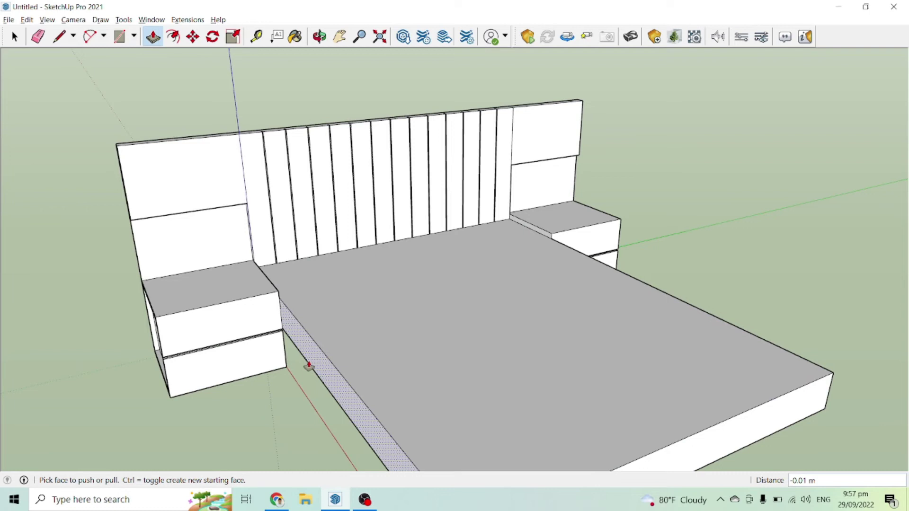
pyautogui.scroll(-2, 303, 346)
pyautogui.moveTo(298, 328); pyautogui.dragTo(102, 304, button='middle')
pyautogui.press('space')
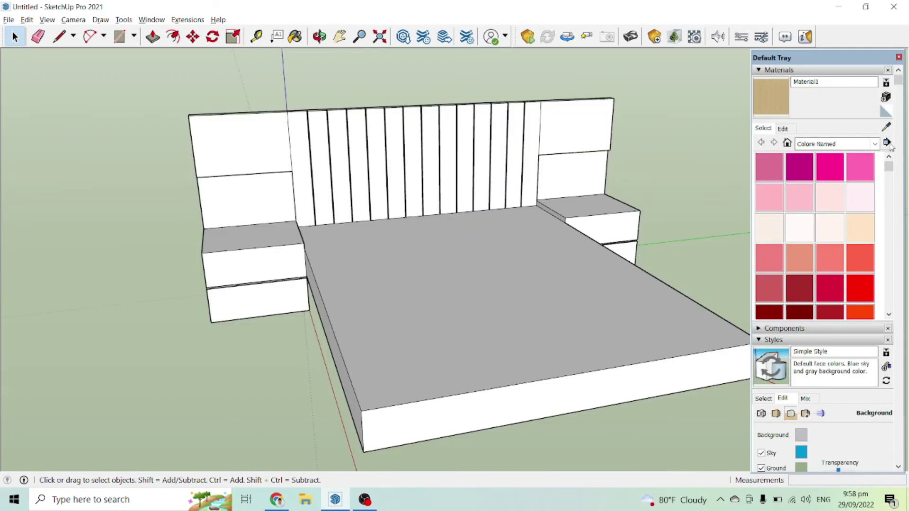
# Paint the first nightstand's upper drawer front and outer side frame with the wood texture Material1
pyautogui.press('b')
pyautogui.scroll(-2, 185, 269)
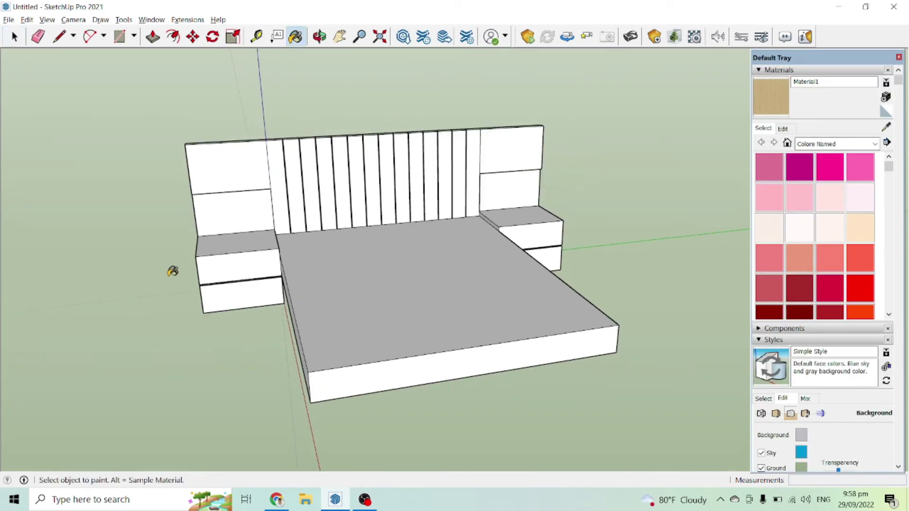
pyautogui.moveTo(172, 270); pyautogui.dragTo(391, 256, button='middle')
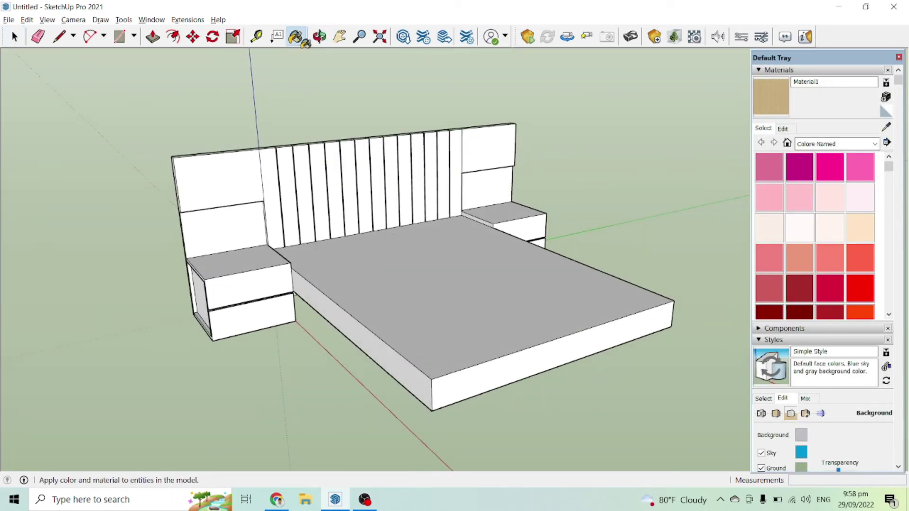
pyautogui.scroll(3, 416, 346)
pyautogui.scroll(-3, 416, 345)
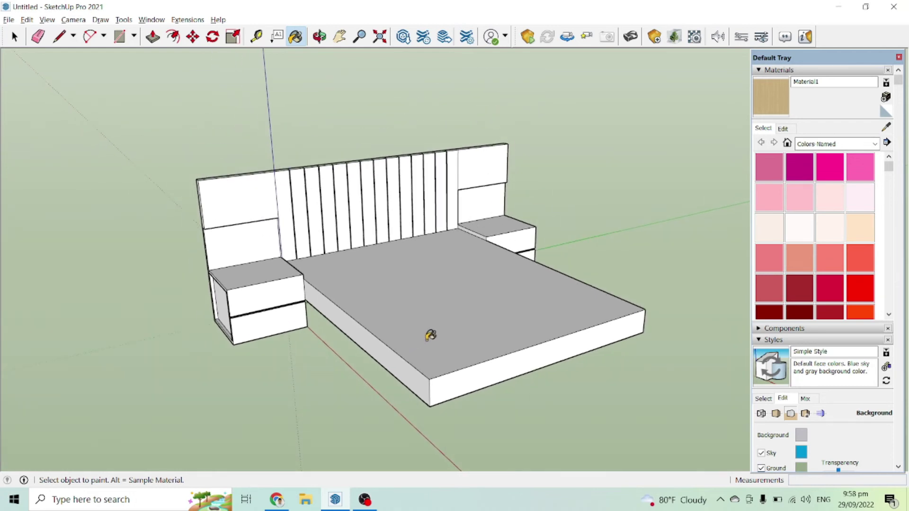
pyautogui.scroll(-2, 416, 345)
pyautogui.moveTo(416, 345); pyautogui.dragTo(379, 313, button='middle')
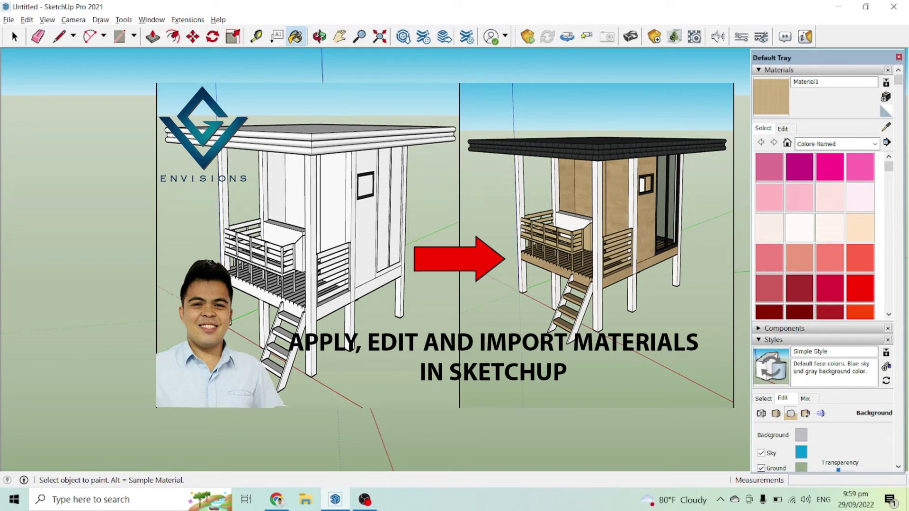
pyautogui.moveTo(360, 284); pyautogui.dragTo(478, 269, button='middle')
pyautogui.scroll(3, 375, 260)
pyautogui.click(326, 239)
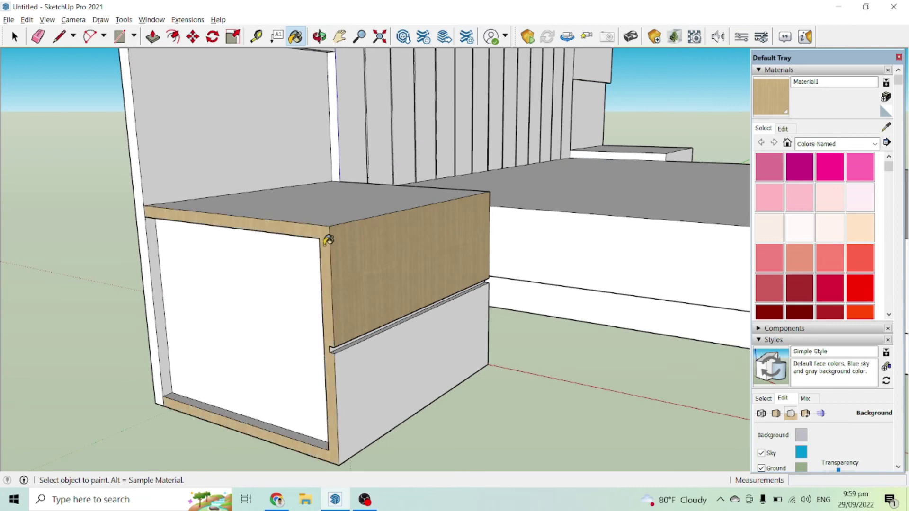
# Apply the wood material to the headboard's outer edge, the lower side panel above the nightstand and the recess's narrow back wall
pyautogui.scroll(2, 189, 273)
pyautogui.scroll(1, 149, 326)
pyautogui.scroll(-2, 193, 307)
pyautogui.moveTo(225, 283); pyautogui.dragTo(280, 282, button='middle')
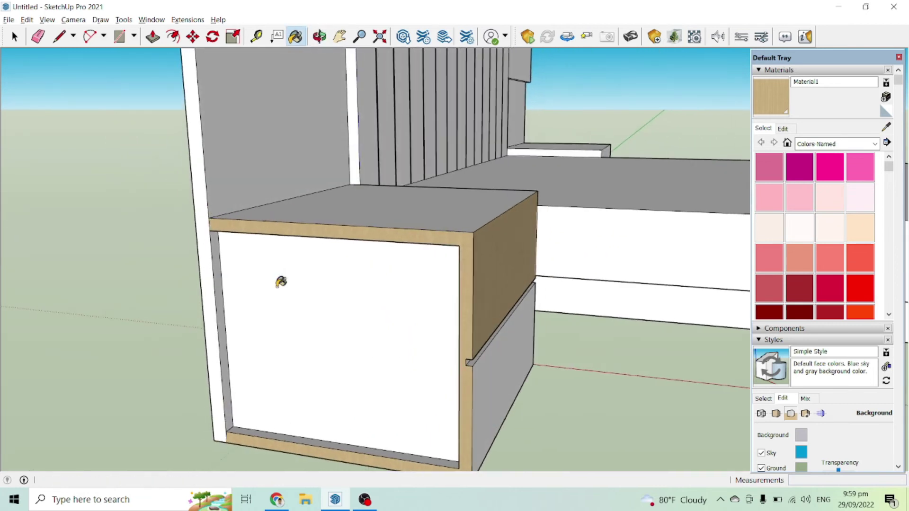
pyautogui.scroll(-2, 316, 268)
pyautogui.scroll(2, 252, 254)
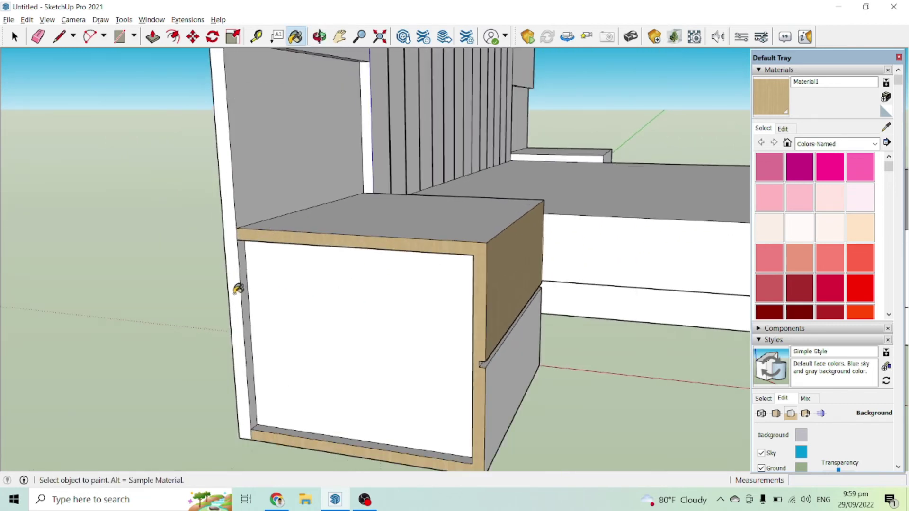
pyautogui.click(234, 292)
pyautogui.click(251, 213)
pyautogui.click(242, 264)
# Apply the wood material to the nightstand's lower drawer front and the faces of the groove between the drawers
pyautogui.moveTo(558, 305); pyautogui.dragTo(469, 313, button='middle')
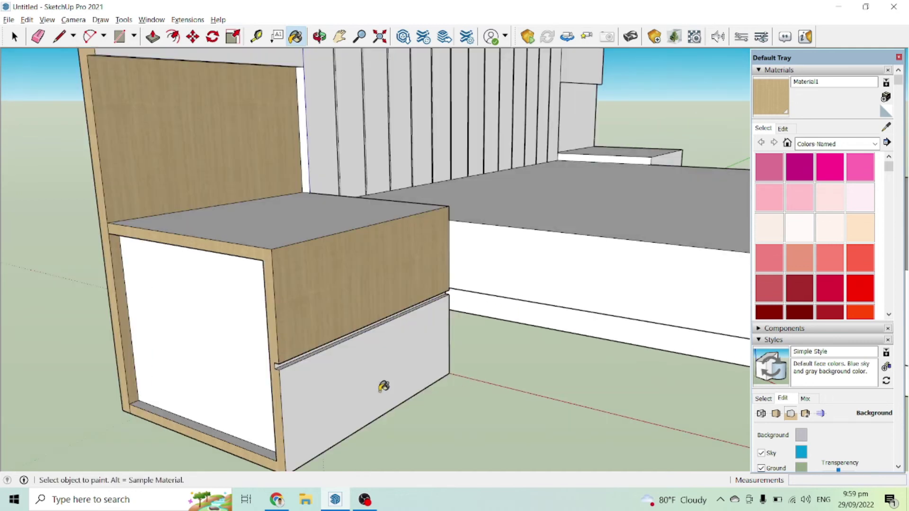
pyautogui.click(378, 390)
pyautogui.scroll(4, 334, 371)
pyautogui.moveTo(270, 329); pyautogui.dragTo(503, 184, button='middle')
pyautogui.click(556, 182)
pyautogui.moveTo(563, 192)
pyautogui.mouseDown(button='middle')
pyautogui.moveTo(574, 239)
pyautogui.moveTo(516, 350)
pyautogui.mouseUp(button='middle')
pyautogui.click(512, 353)
# Apply the wood material to the headboard's upper side panel and its top edge
pyautogui.moveTo(512, 237); pyautogui.dragTo(437, 378, button='middle')
pyautogui.scroll(-6, 529, 265)
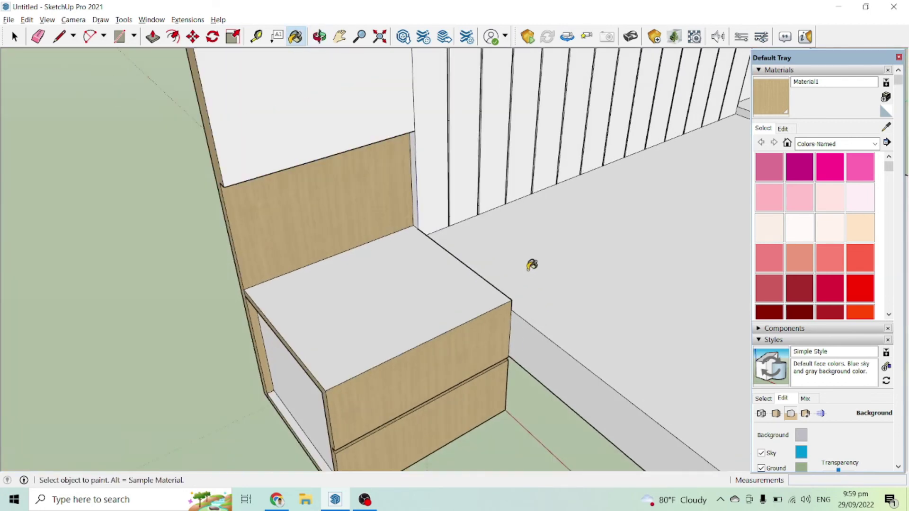
pyautogui.click(335, 149)
pyautogui.moveTo(389, 150); pyautogui.dragTo(326, 187, button='middle')
pyautogui.scroll(1, 331, 183)
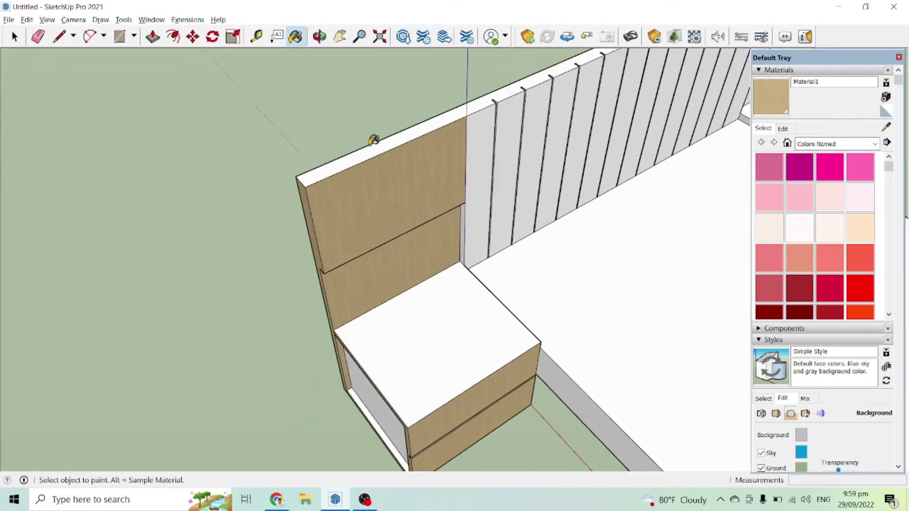
pyautogui.click(371, 145)
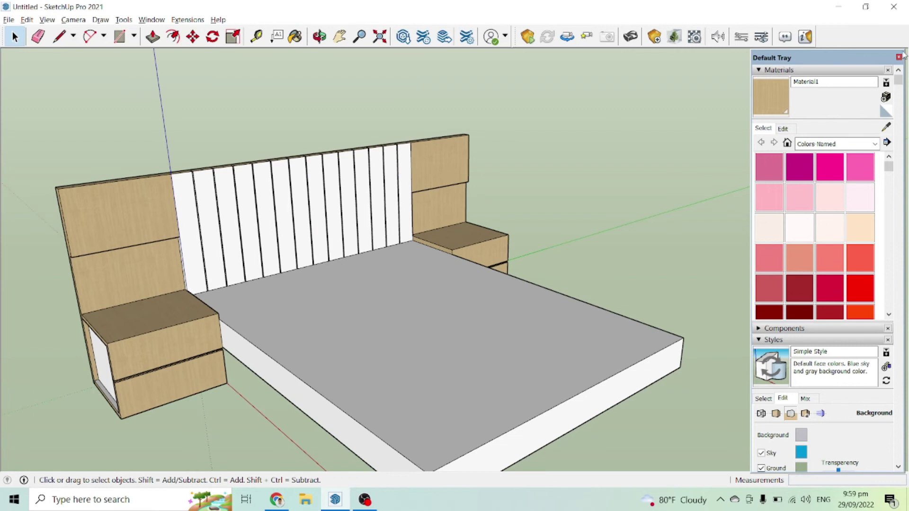
# Close the Default Tray and view the whole wood-textured bed from a lower front angle
pyautogui.click(899, 57)
pyautogui.moveTo(665, 219); pyautogui.dragTo(481, 264, button='middle')
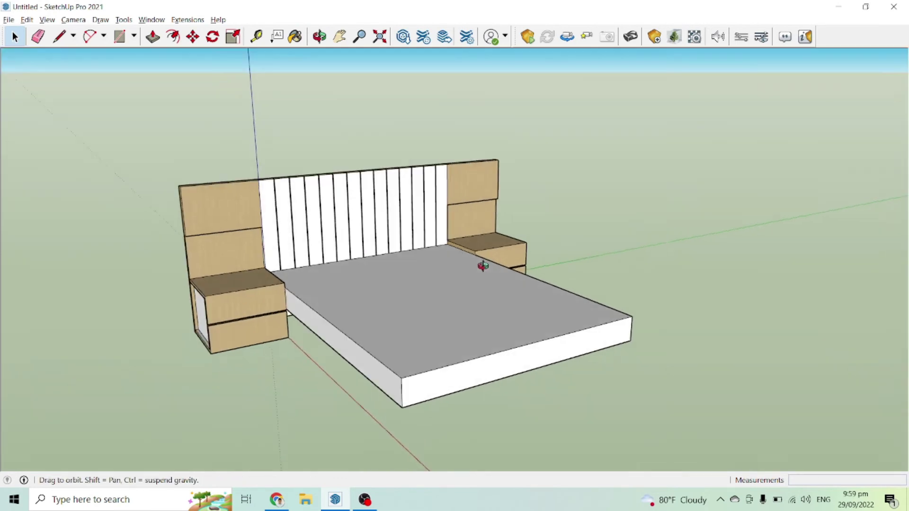
pyautogui.scroll(-3, 481, 263)
pyautogui.moveTo(361, 283); pyautogui.dragTo(456, 98, button='middle')
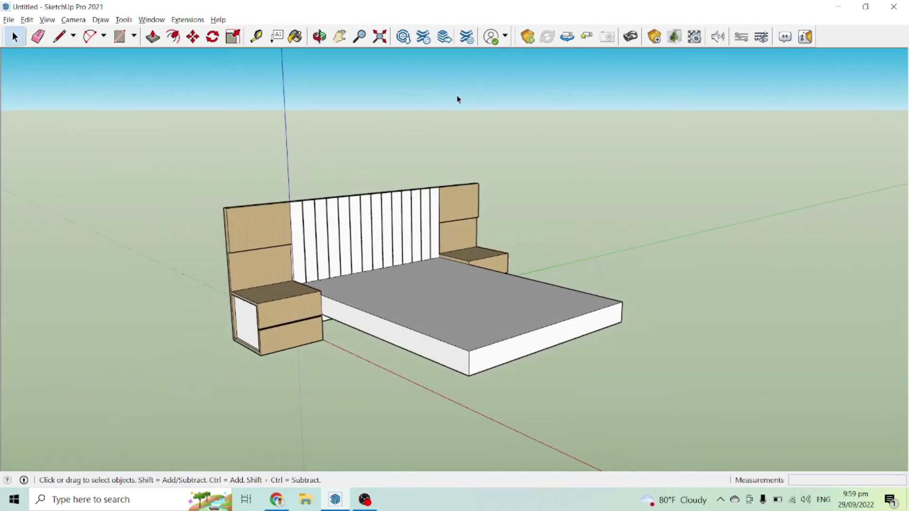
# Open the 3D Warehouse for a bedding model and move the bedding into place on the bed slab near the headboard
pyautogui.scroll(-1, 467, 151)
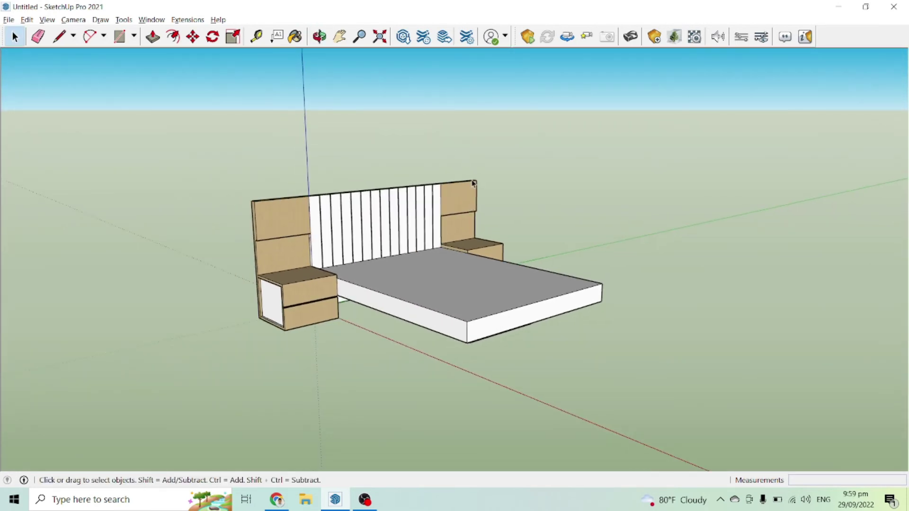
pyautogui.click(403, 37)
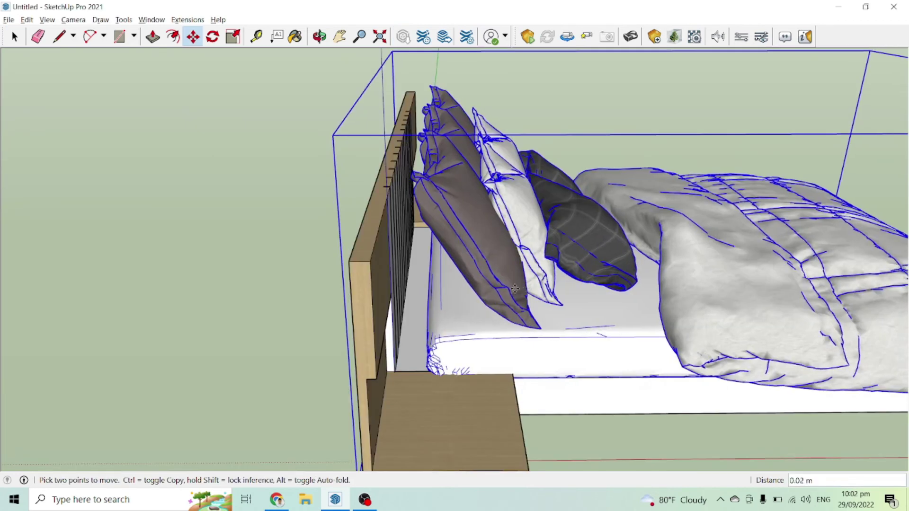
pyautogui.click(497, 288)
pyautogui.moveTo(497, 288); pyautogui.dragTo(203, 251, button='middle')
pyautogui.scroll(-1, 200, 250)
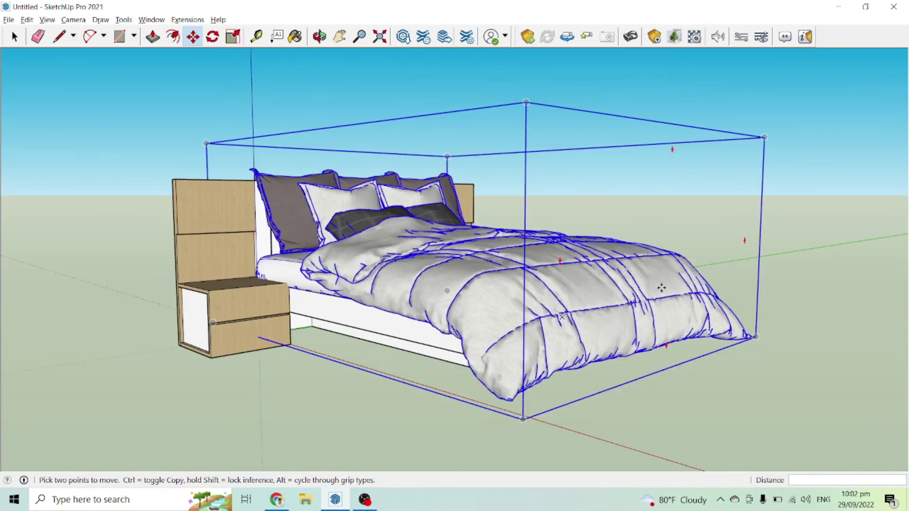
# Scale the bedding to 0.89 along the green axis and make further scale adjustments to fit it to the bed
pyautogui.press('s')
pyautogui.moveTo(669, 249); pyautogui.dragTo(615, 245)
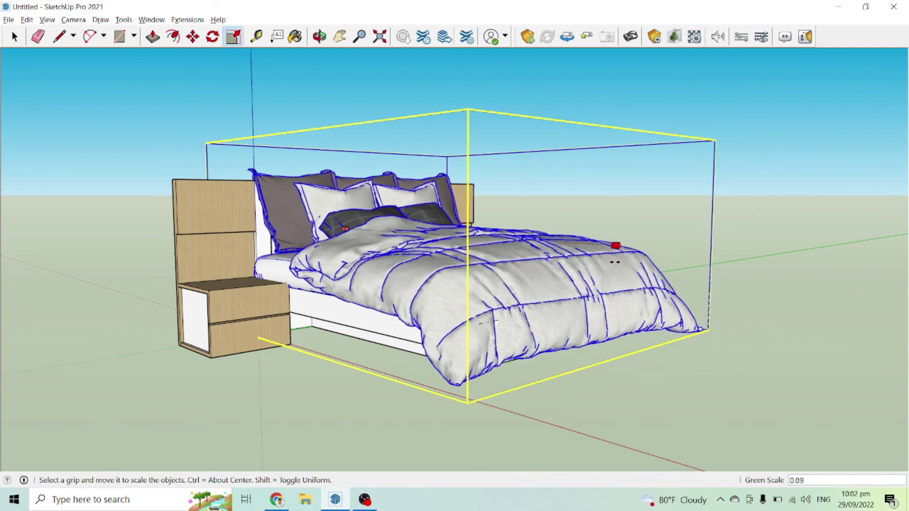
pyautogui.moveTo(615, 245); pyautogui.dragTo(260, 403, button='middle')
pyautogui.moveTo(537, 306); pyautogui.dragTo(513, 291)
pyautogui.moveTo(513, 292); pyautogui.dragTo(776, 268, button='middle')
pyautogui.moveTo(520, 127)
pyautogui.mouseDown()
pyautogui.moveTo(517, 148)
pyautogui.moveTo(519, 140)
pyautogui.mouseUp()
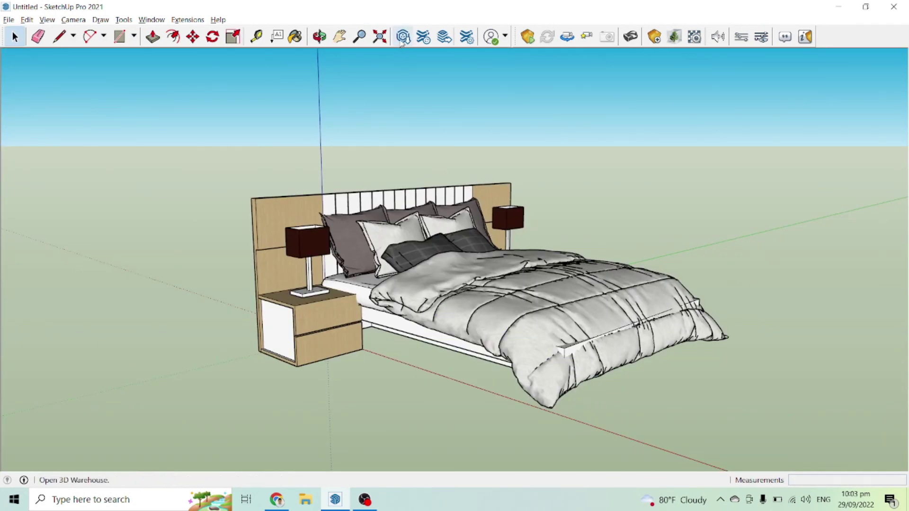
# Select the bedding again, scale it slightly to improve its fit over the slab, and deselect it
pyautogui.moveTo(453, 246); pyautogui.dragTo(452, 242, button='middle')
pyautogui.scroll(3, 453, 248)
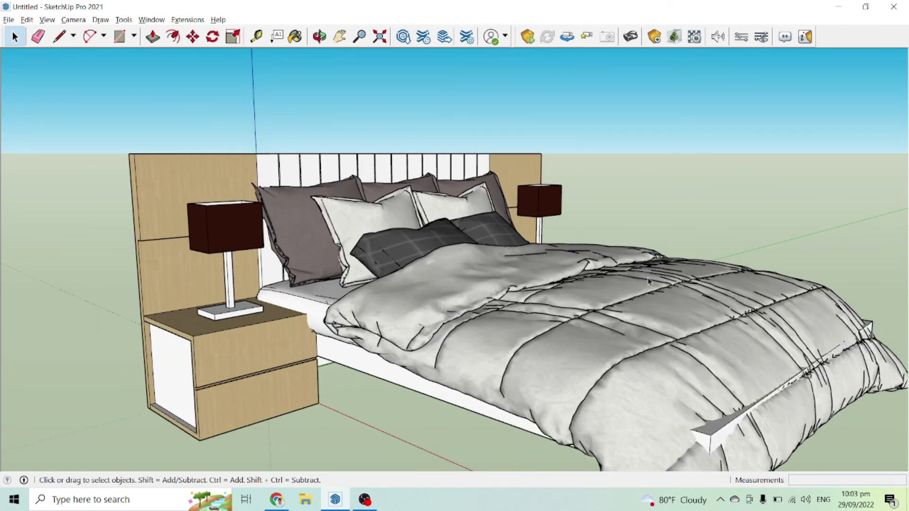
pyautogui.scroll(-1, 367, 187)
pyautogui.moveTo(277, 274); pyautogui.dragTo(535, 293, button='middle')
pyautogui.scroll(2, 351, 269)
pyautogui.moveTo(356, 249); pyautogui.dragTo(328, 326, button='middle')
pyautogui.scroll(-2, 304, 252)
pyautogui.click(301, 313)
pyautogui.press('s')
pyautogui.moveTo(328, 327)
pyautogui.mouseDown()
pyautogui.moveTo(310, 390)
pyautogui.moveTo(335, 322)
pyautogui.moveTo(327, 326)
pyautogui.moveTo(340, 324)
pyautogui.mouseUp()
pyautogui.press('space')
pyautogui.click(655, 95)
pyautogui.scroll(-2, 586, 105)
pyautogui.moveTo(547, 183); pyautogui.dragTo(612, 259, button='middle')
pyautogui.scroll(-2, 393, 184)
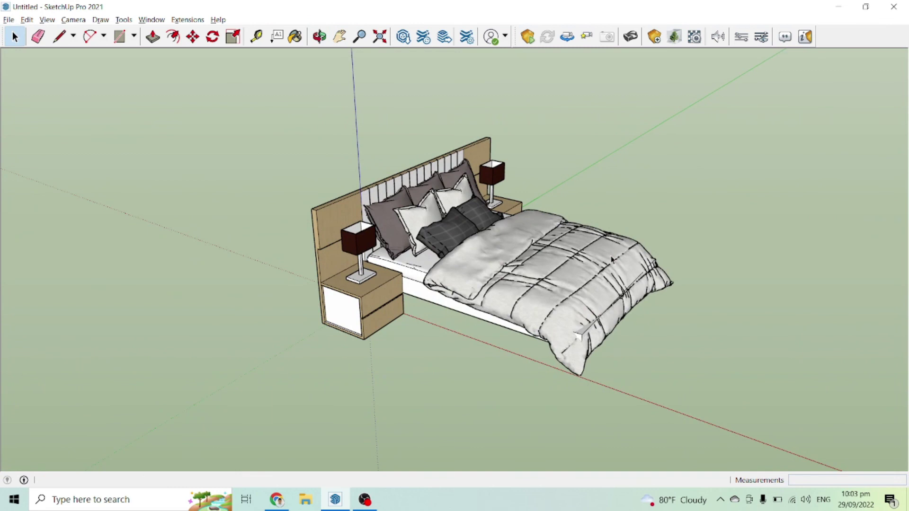